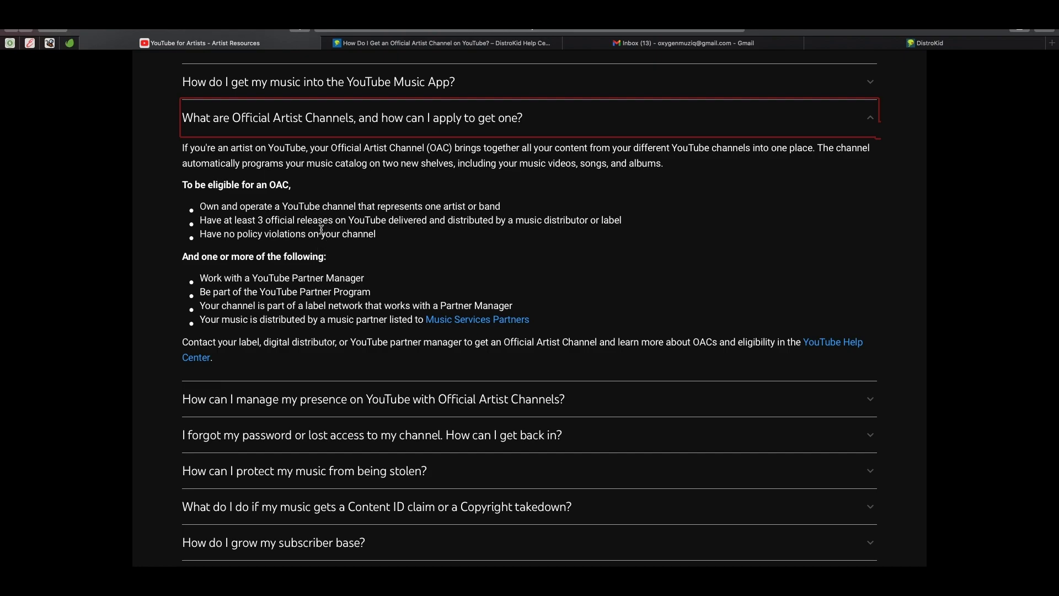
scroll(353, 254, up, 1)
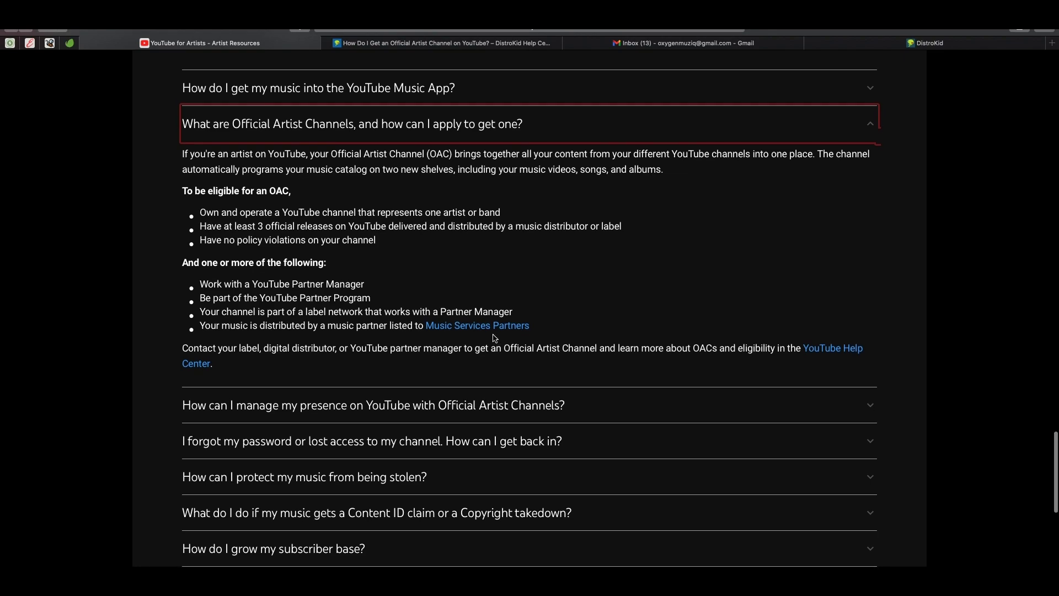
scroll(261, 289, down, 1)
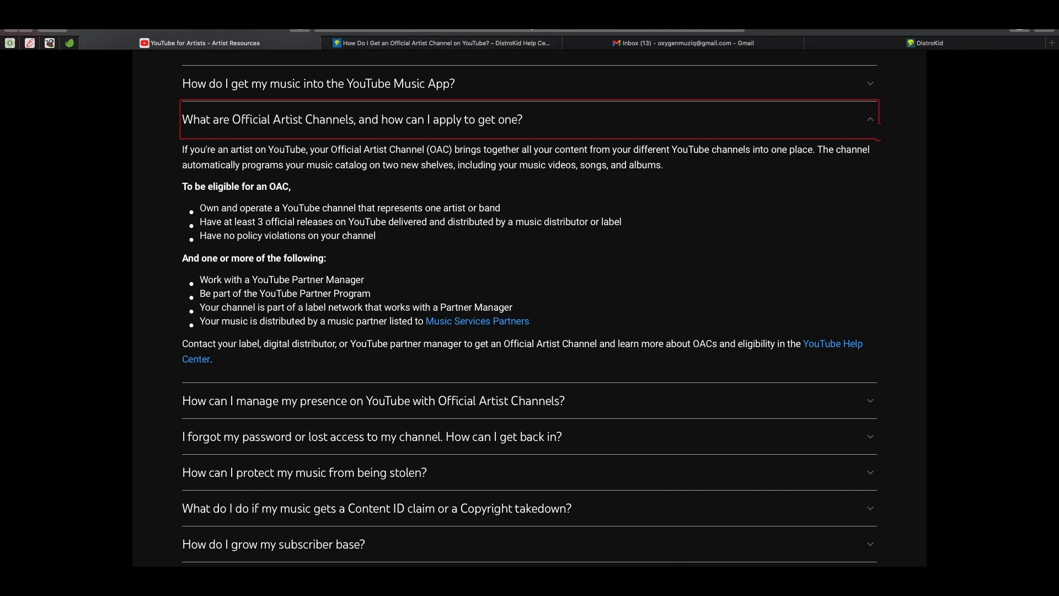
- Open YouTube in a new browser tab and go to the signed-in account's own channel
click(1048, 50)
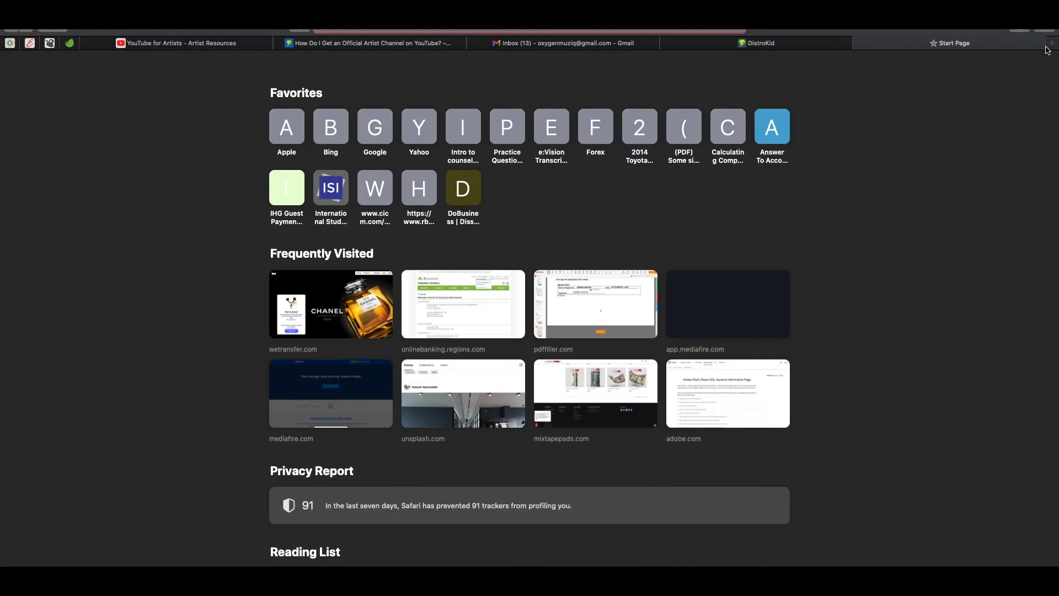
text(you)
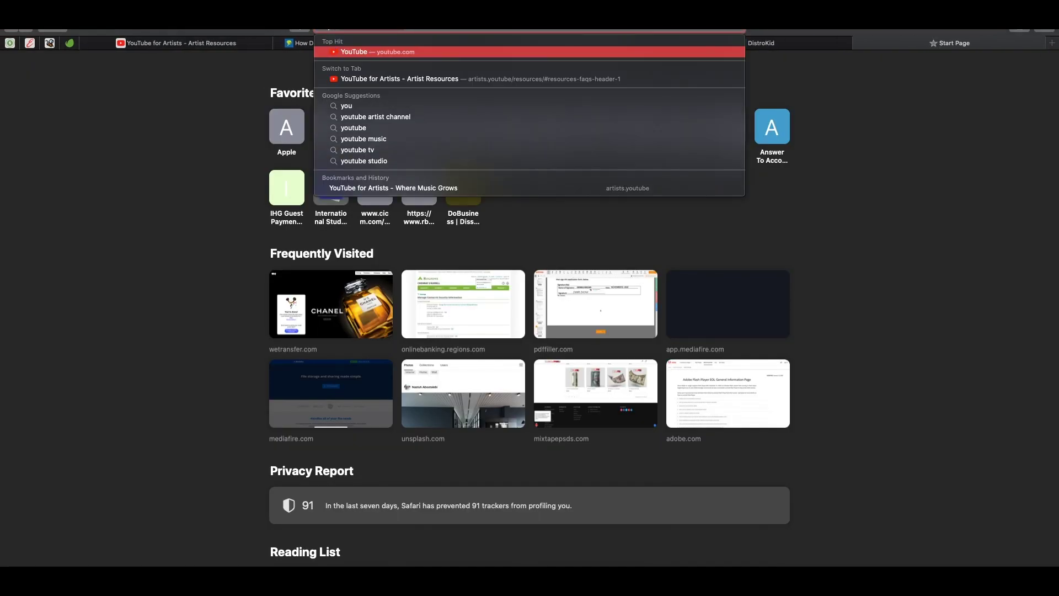
key(Return)
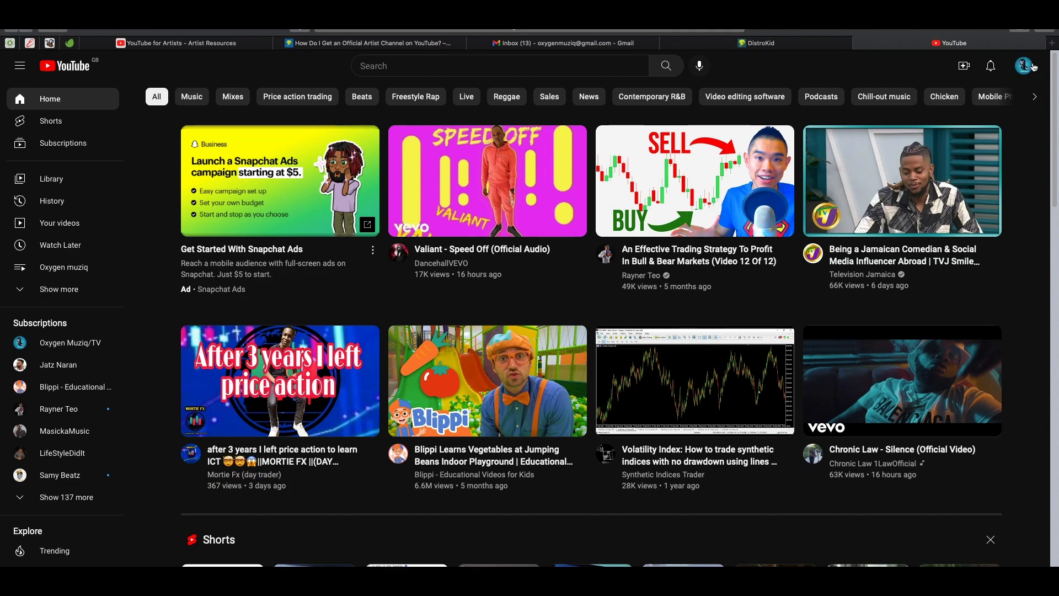
click(1025, 66)
click(931, 153)
- Search YouTube for "oxygen muziq - topic"
click(426, 66)
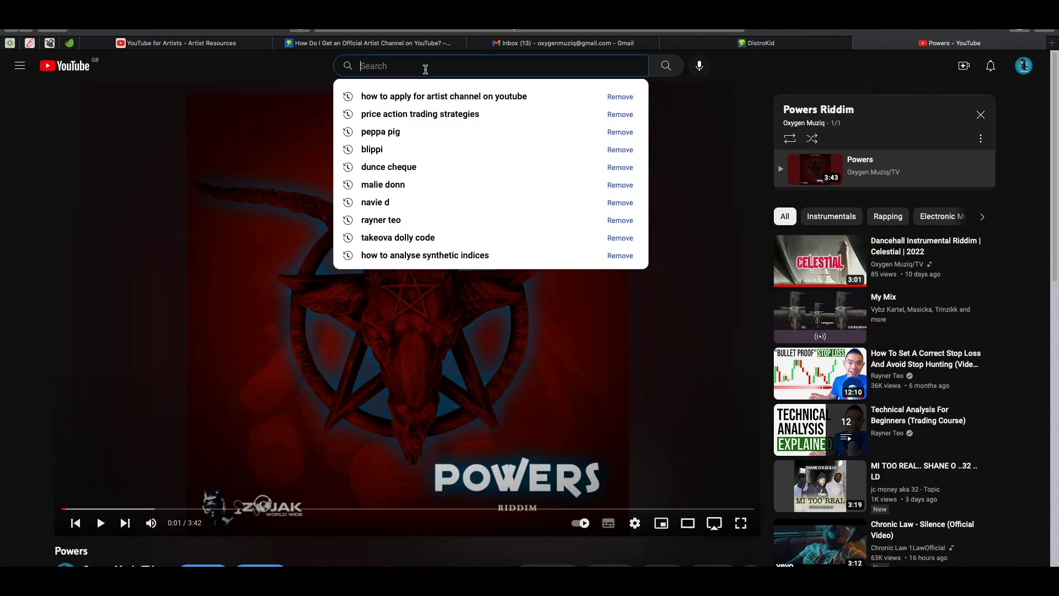
text(oxyge)
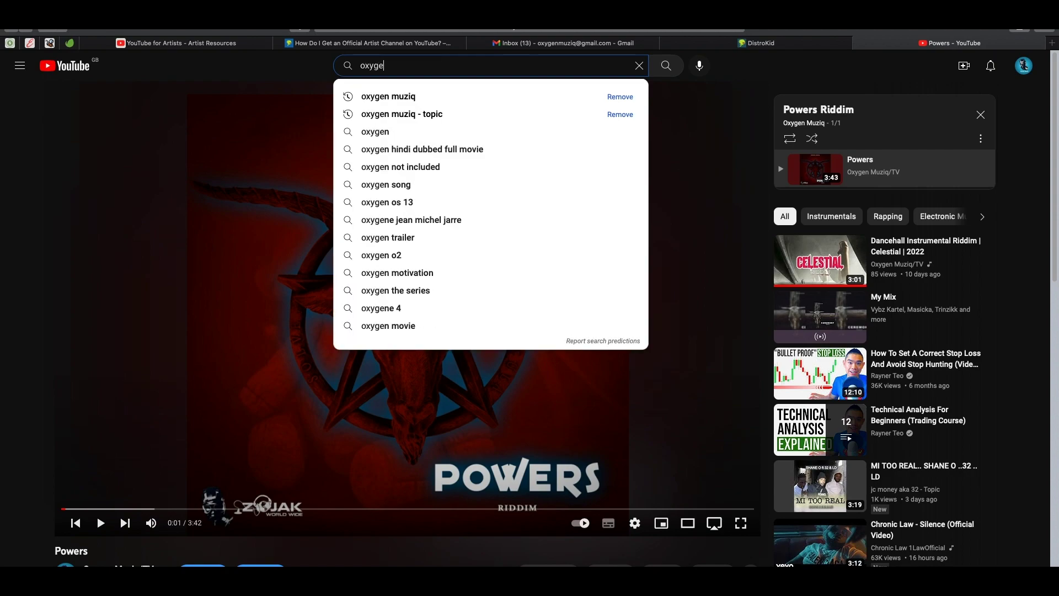
text(n muziq)
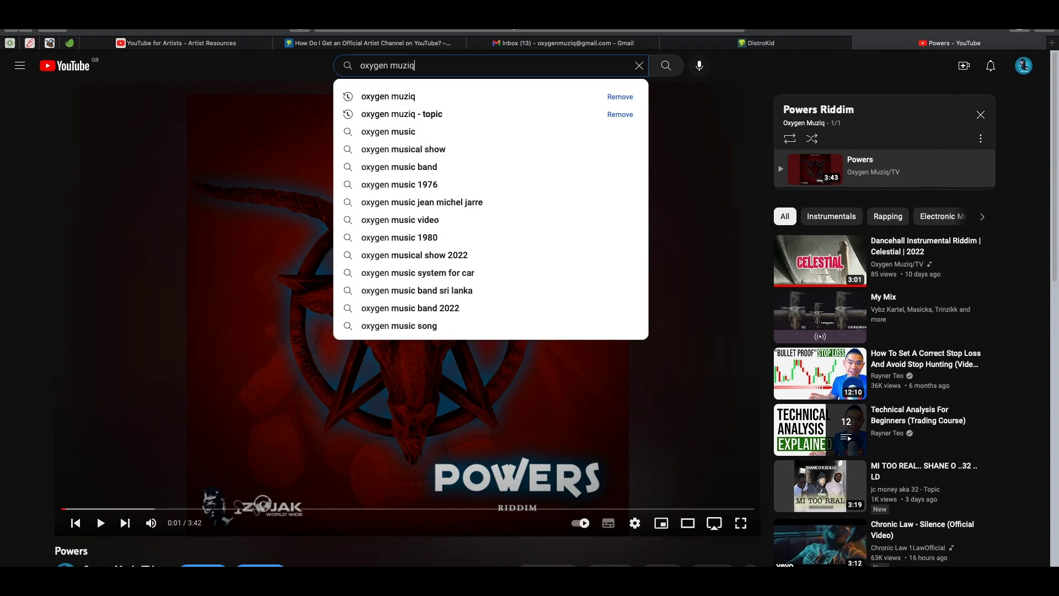
key(Down)
key(Down)
key(Return)
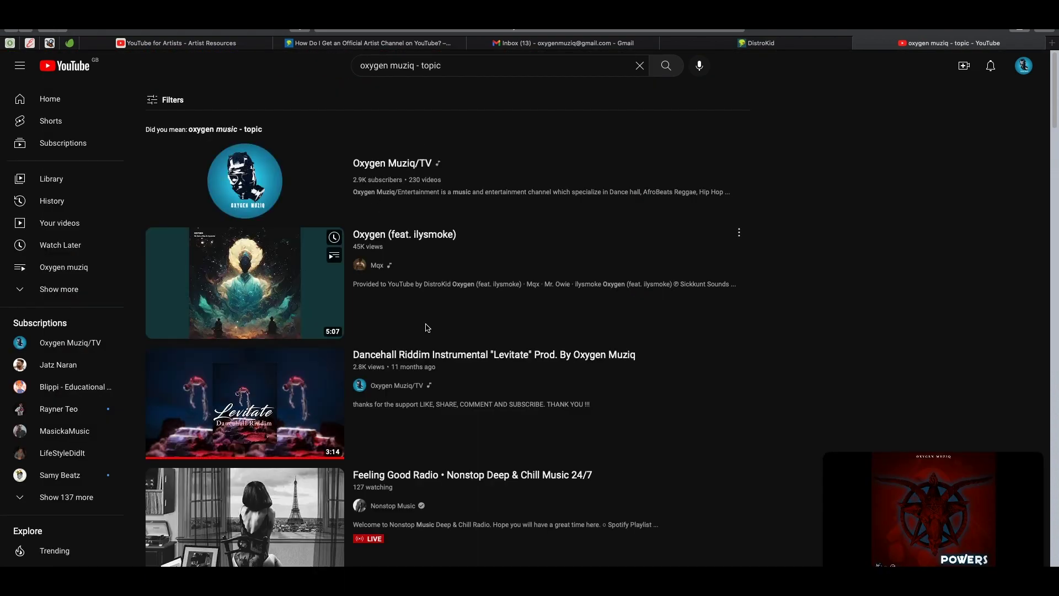
- Look through the search results for the artist's distributed releases and open the "Wells Fargo" track
scroll(426, 327, down, 8)
scroll(425, 328, down, 15)
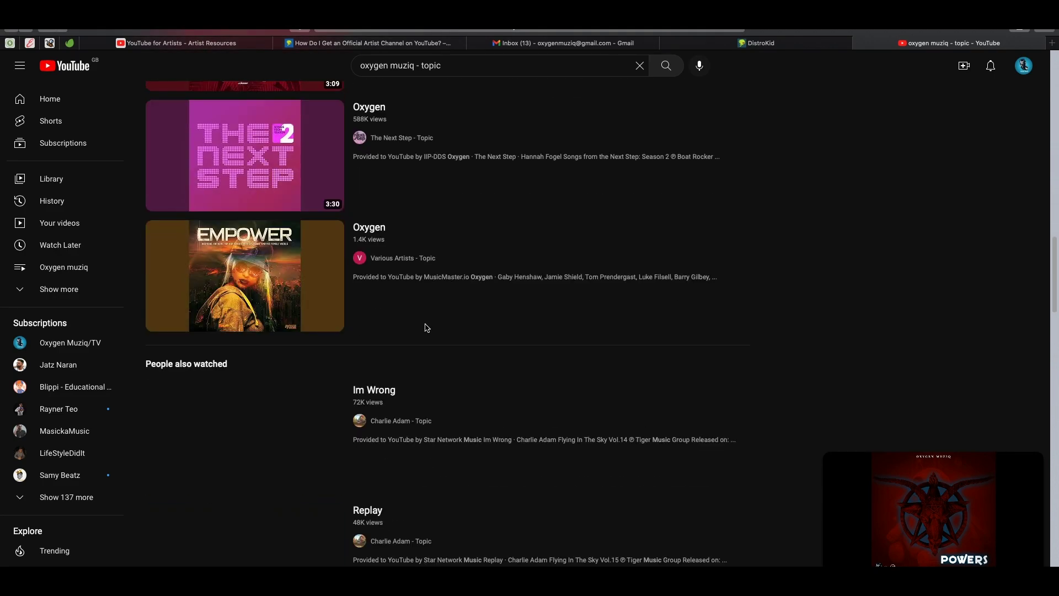
scroll(425, 327, up, 9)
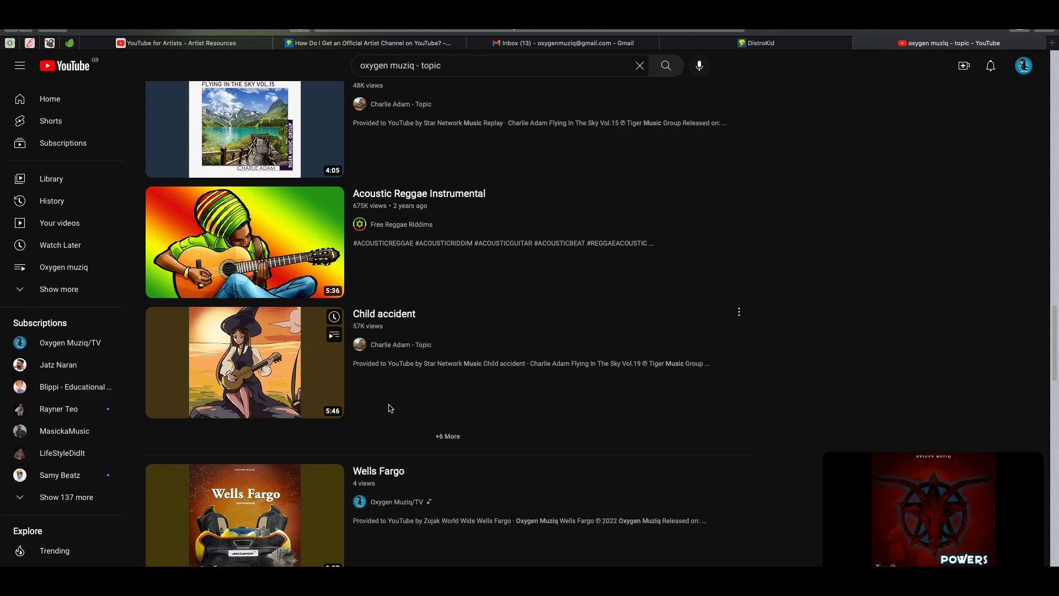
click(286, 519)
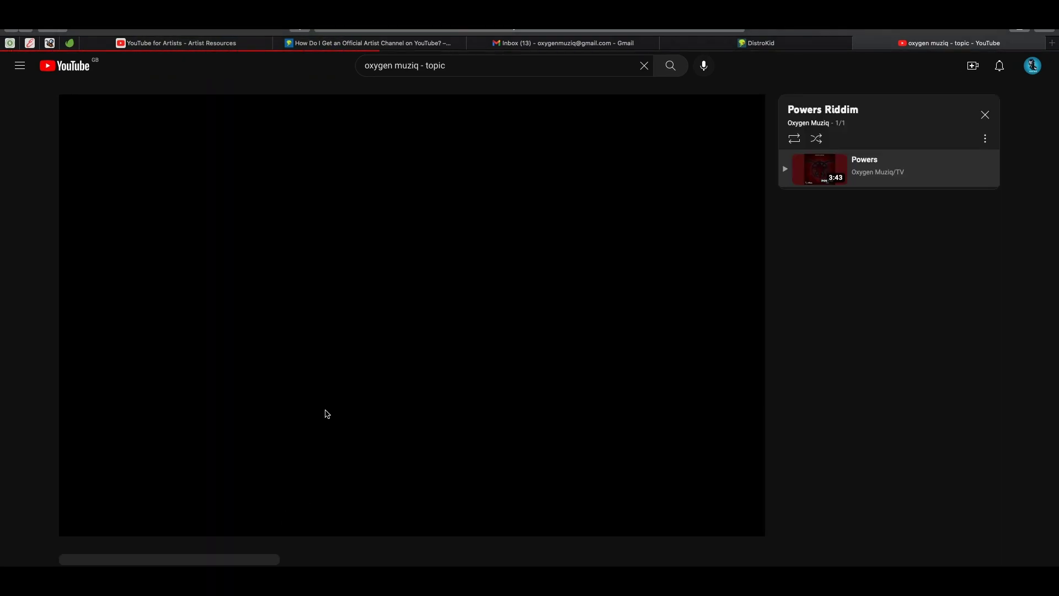
scroll(324, 418, down, 2)
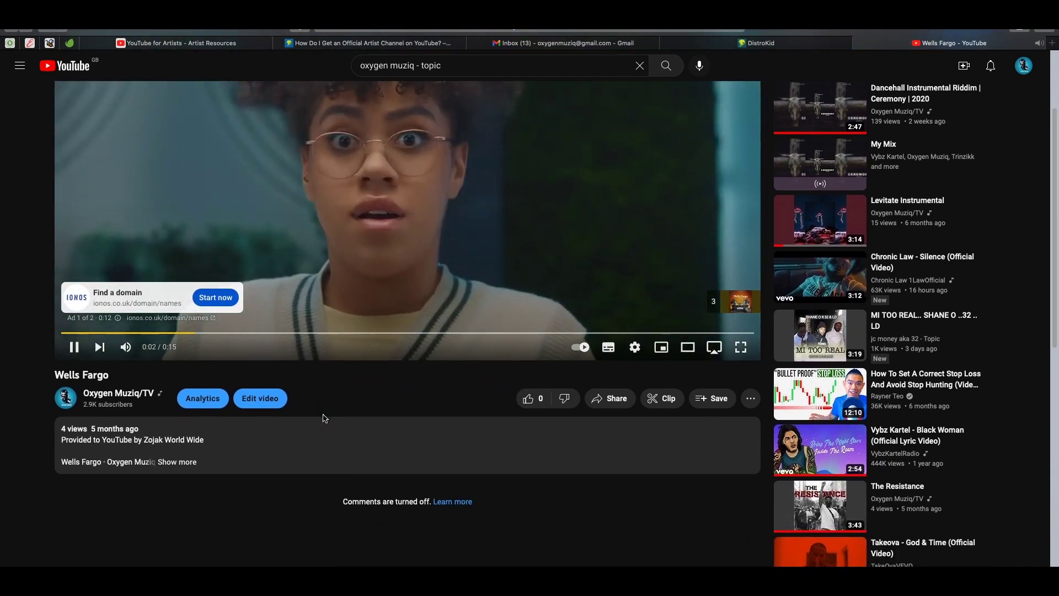
- Expand the "Wells Fargo" description, pause the playback and examine the distributor and release details
click(185, 467)
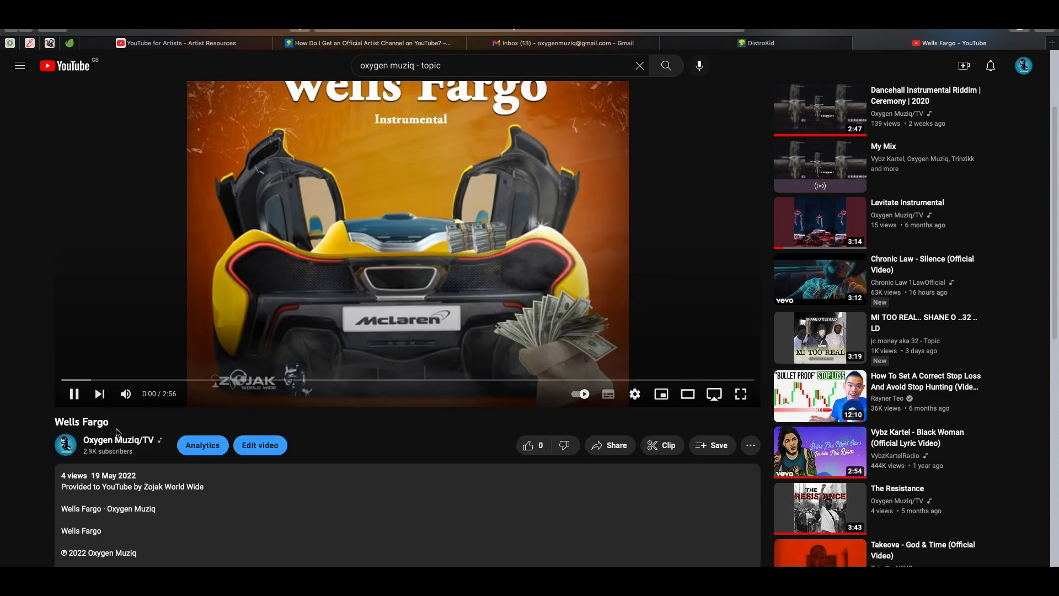
click(74, 393)
scroll(274, 539, down, 1)
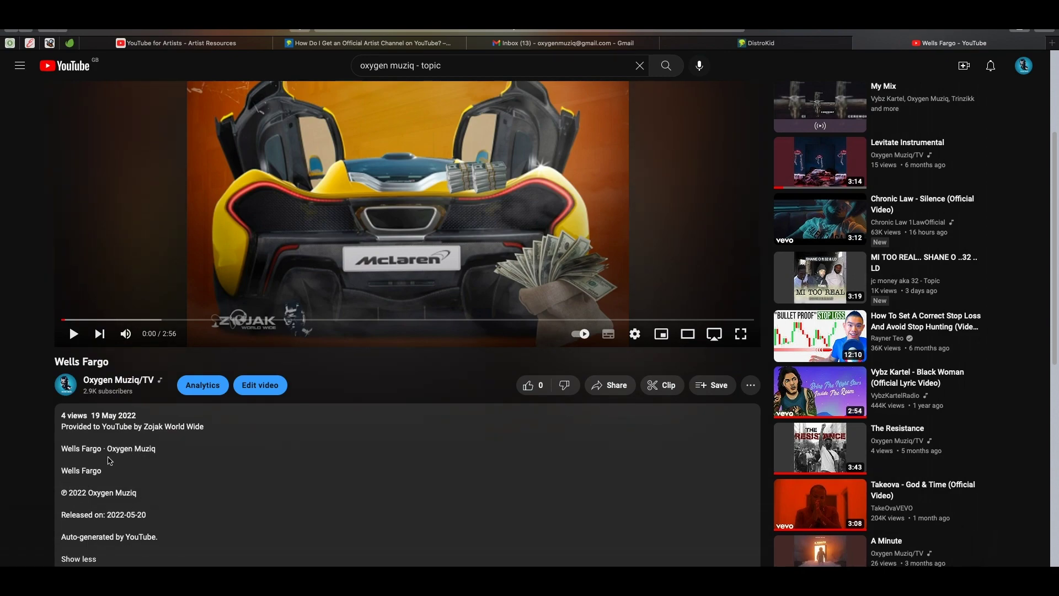
scroll(141, 502, down, 1)
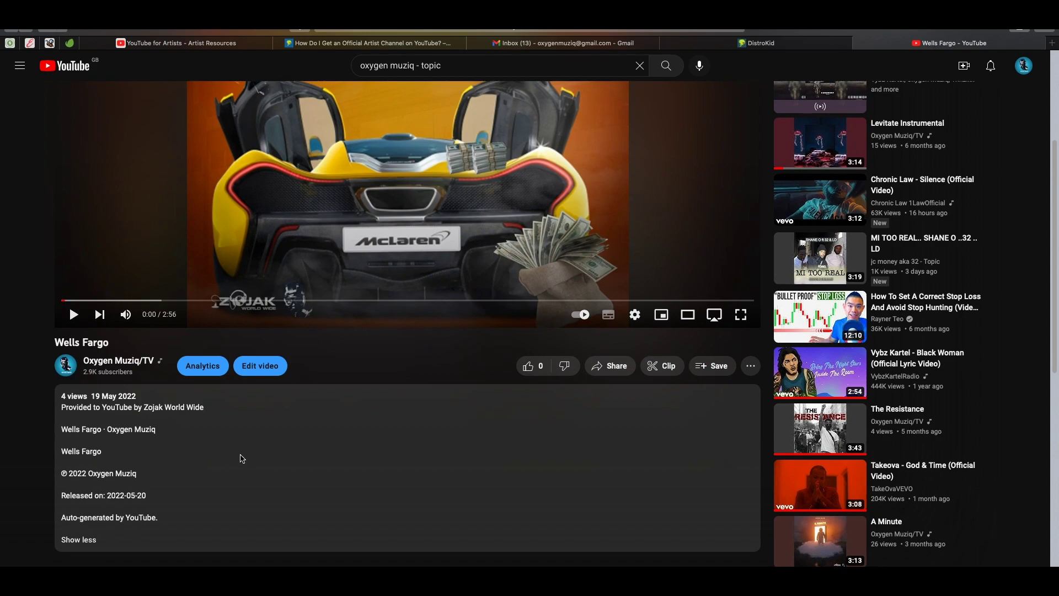
scroll(242, 459, up, 2)
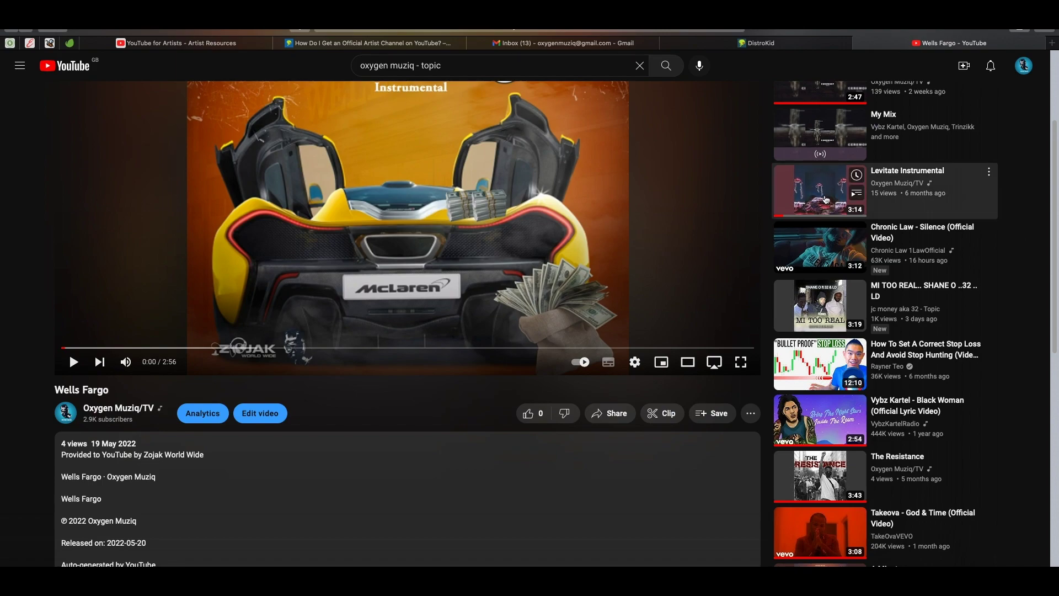
- Open the suggested "Levitate Instrumental" track, expand its description to check the distributor details and pause it
click(828, 200)
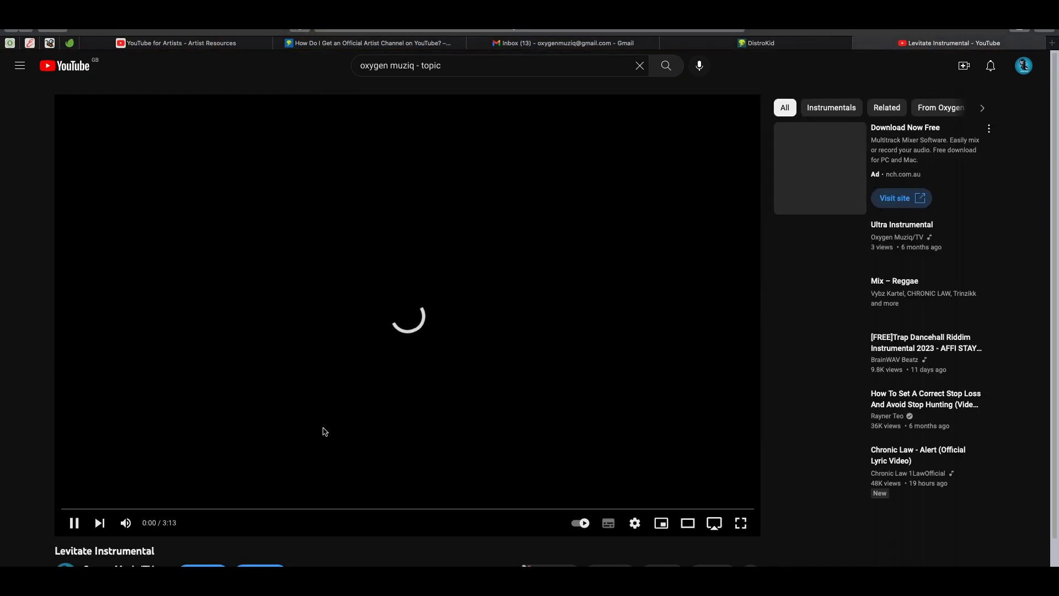
scroll(309, 481, down, 3)
click(209, 467)
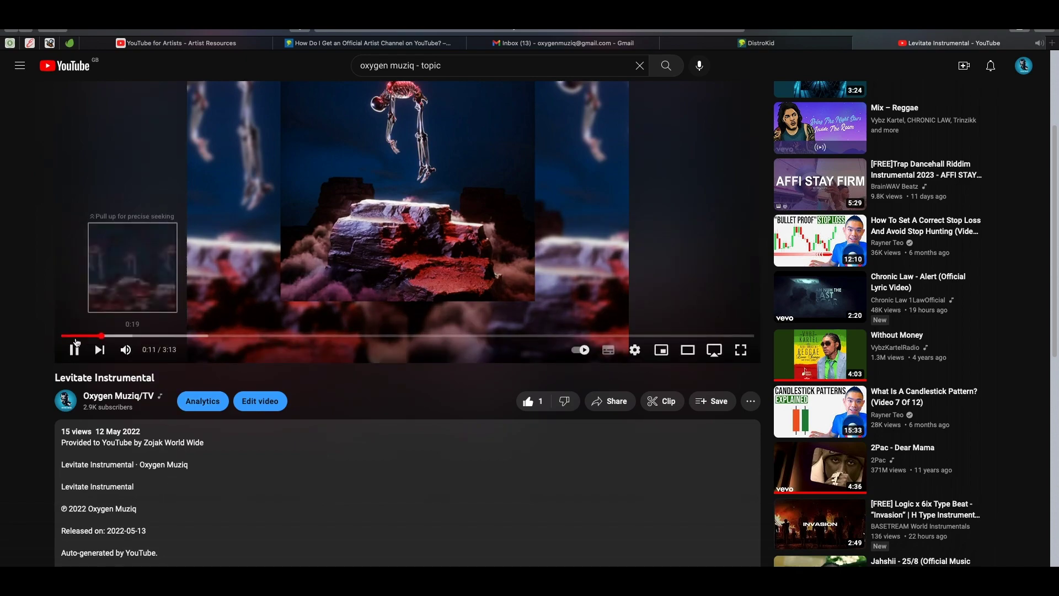
click(74, 349)
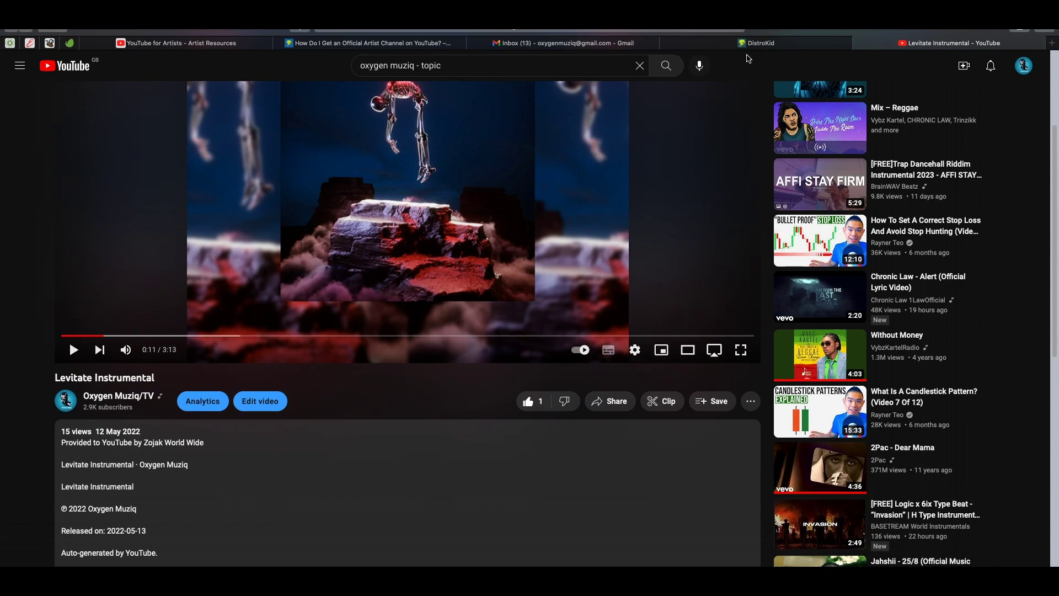
- Switch to the "Official Artist Channel" draft in Gmail and check its recipient address
click(149, 46)
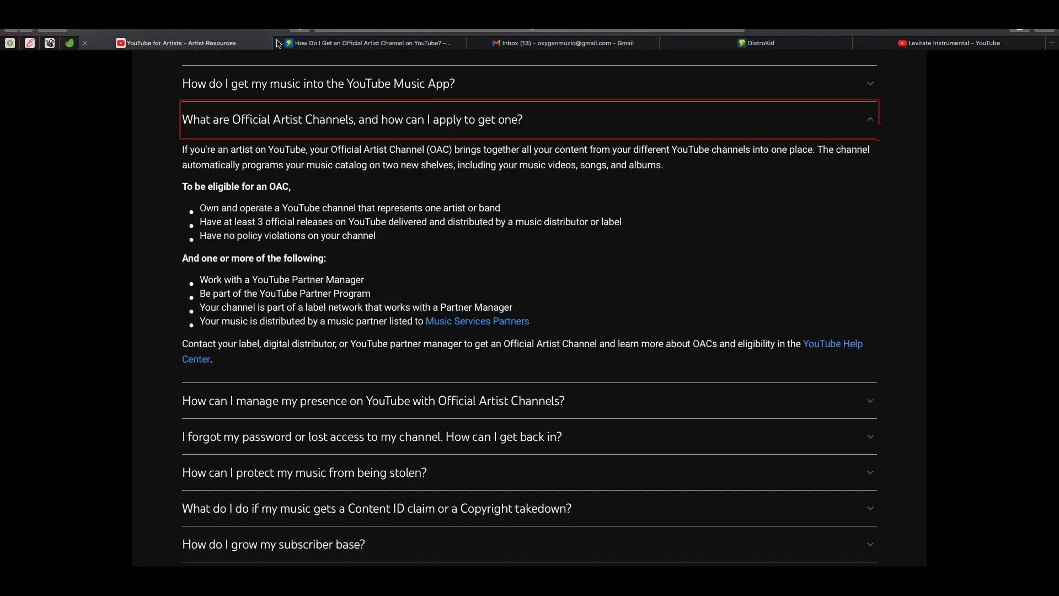
click(540, 46)
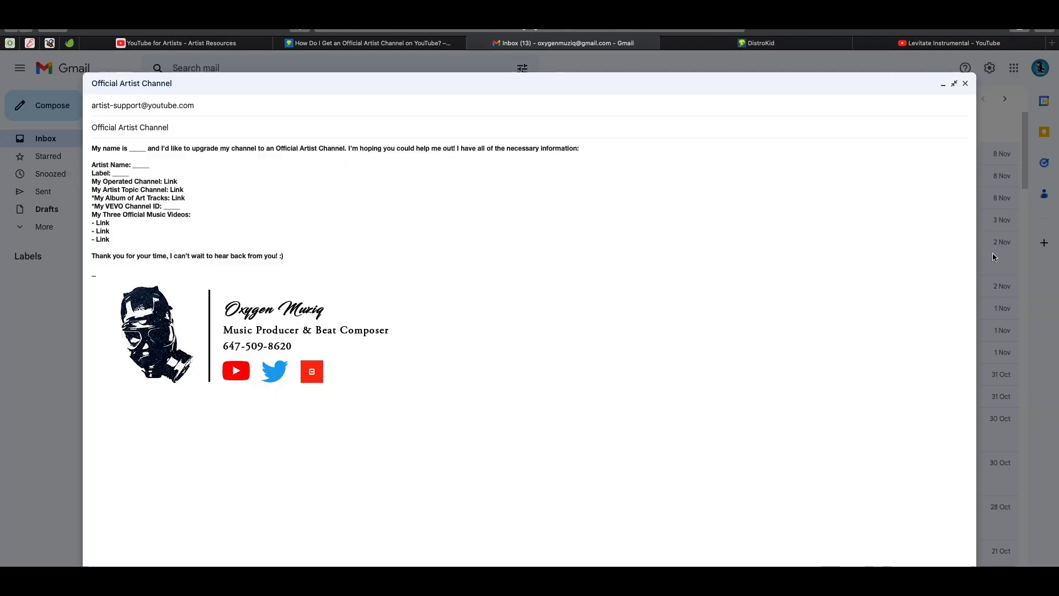
click(999, 256)
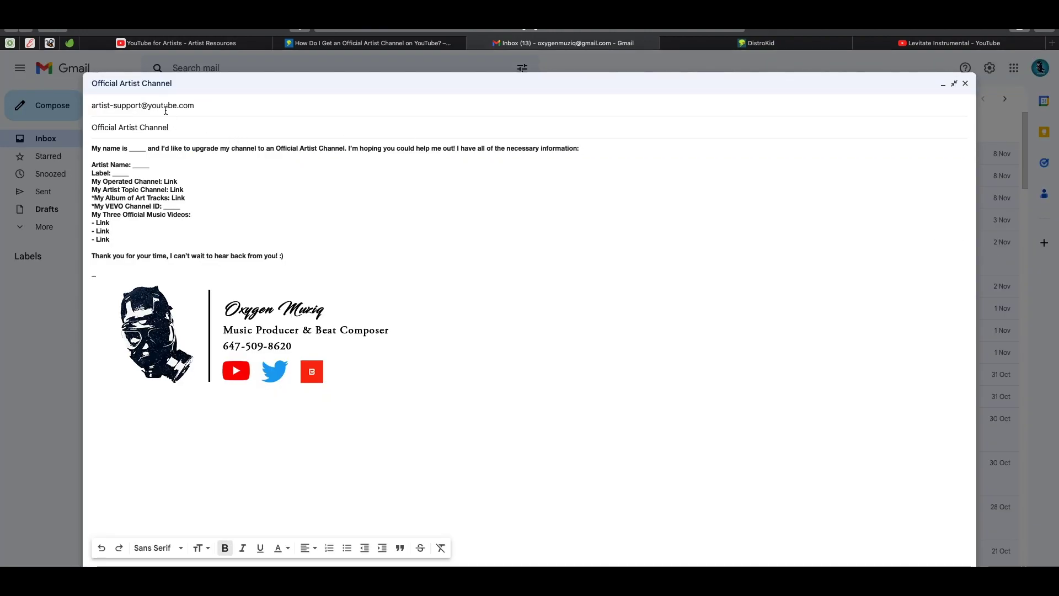
click(205, 107)
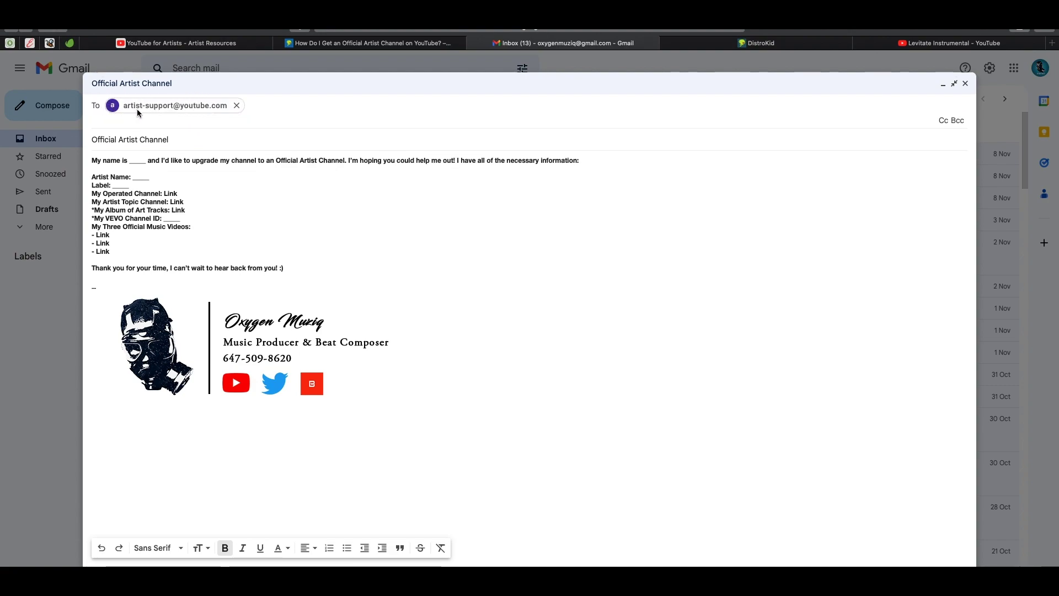
mouse_move(180, 108)
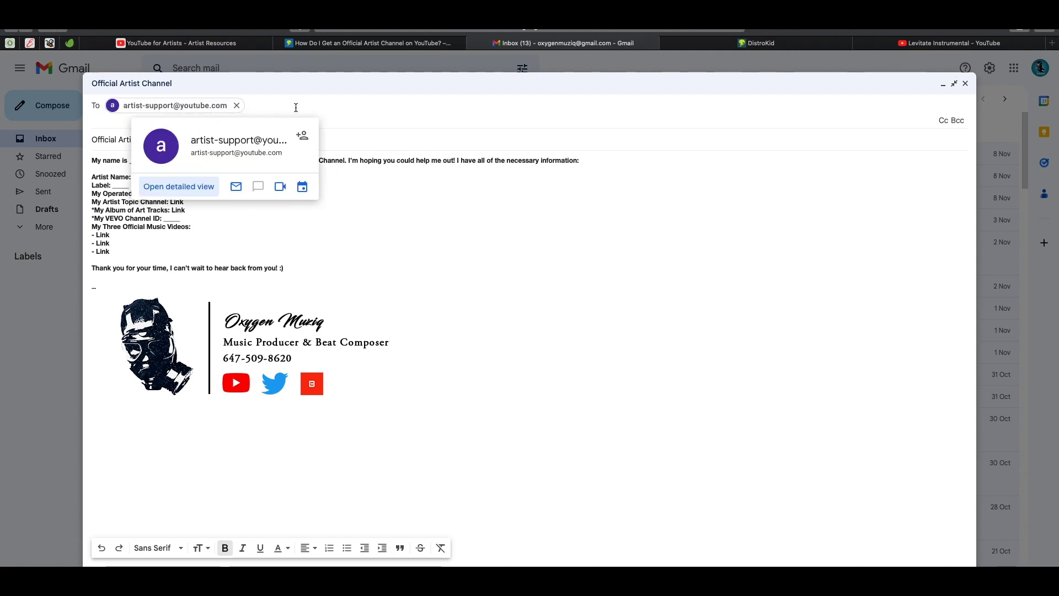
click(330, 181)
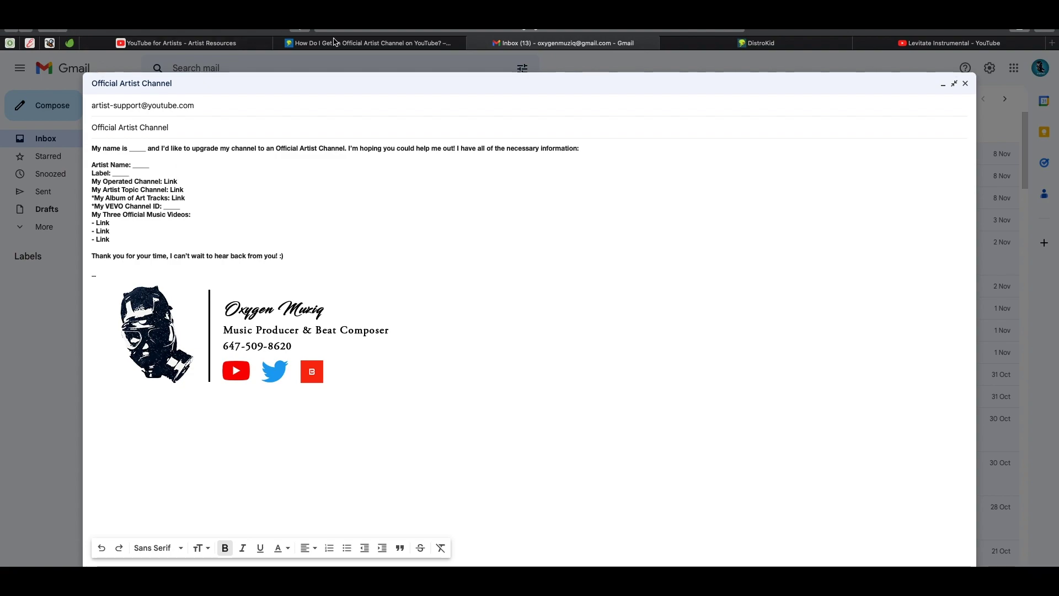
- Return to YouTube, open the signed-in account's own channel page and copy its web address
click(905, 48)
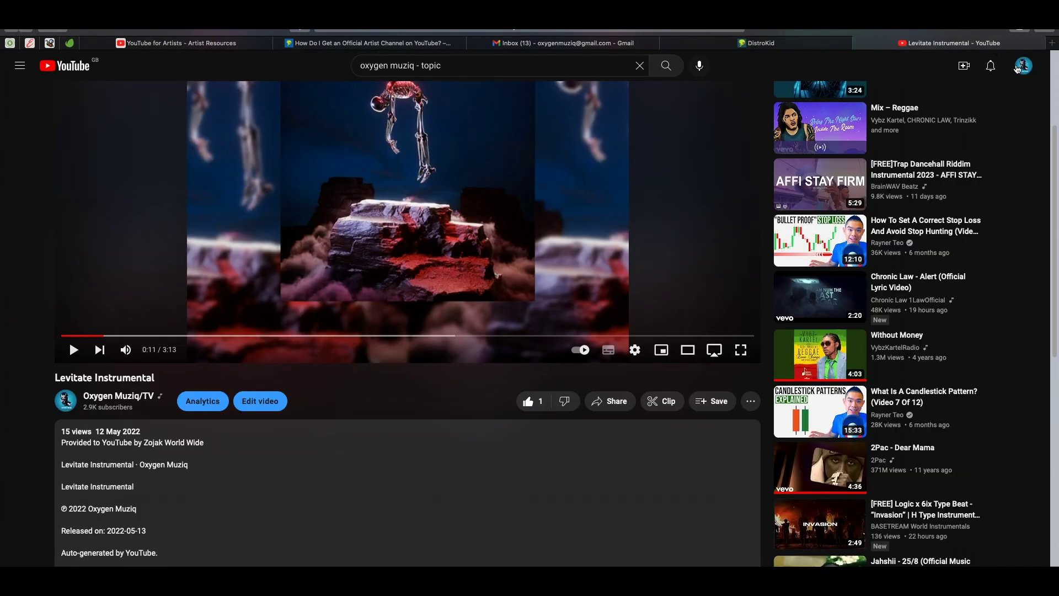
click(1024, 66)
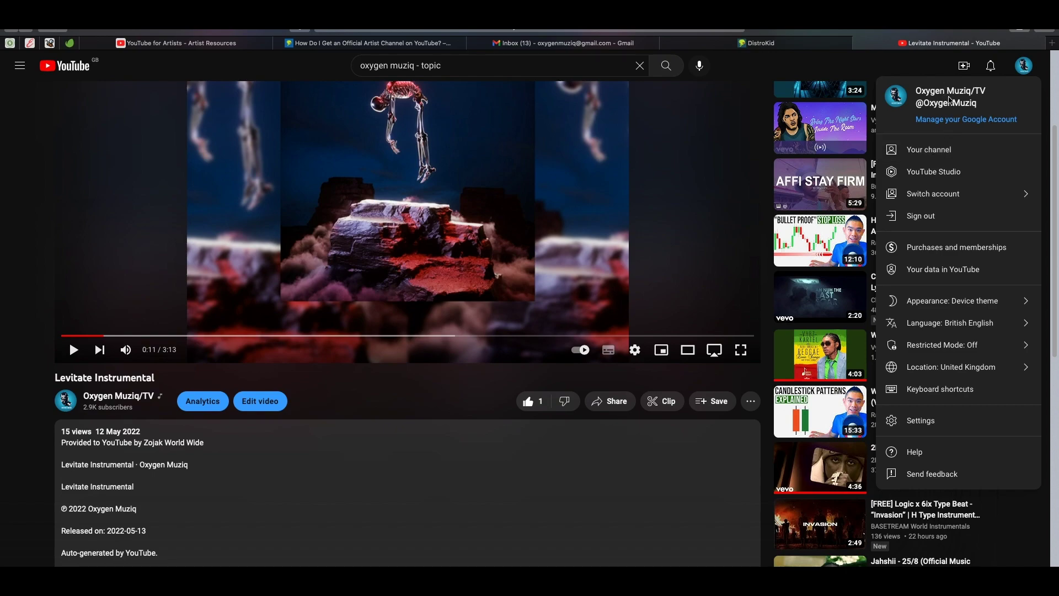
click(939, 151)
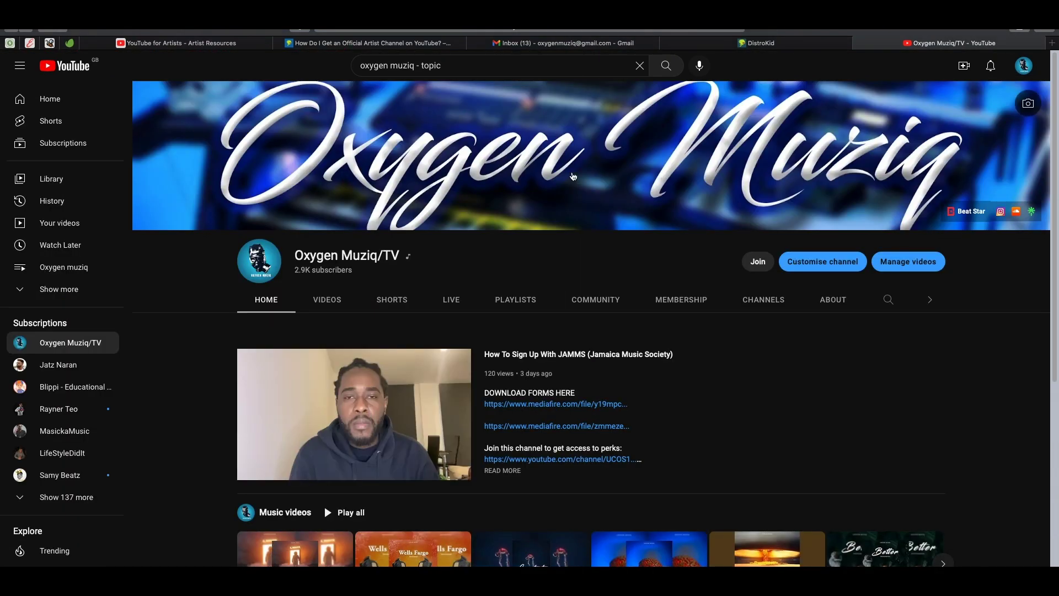
click(574, 30)
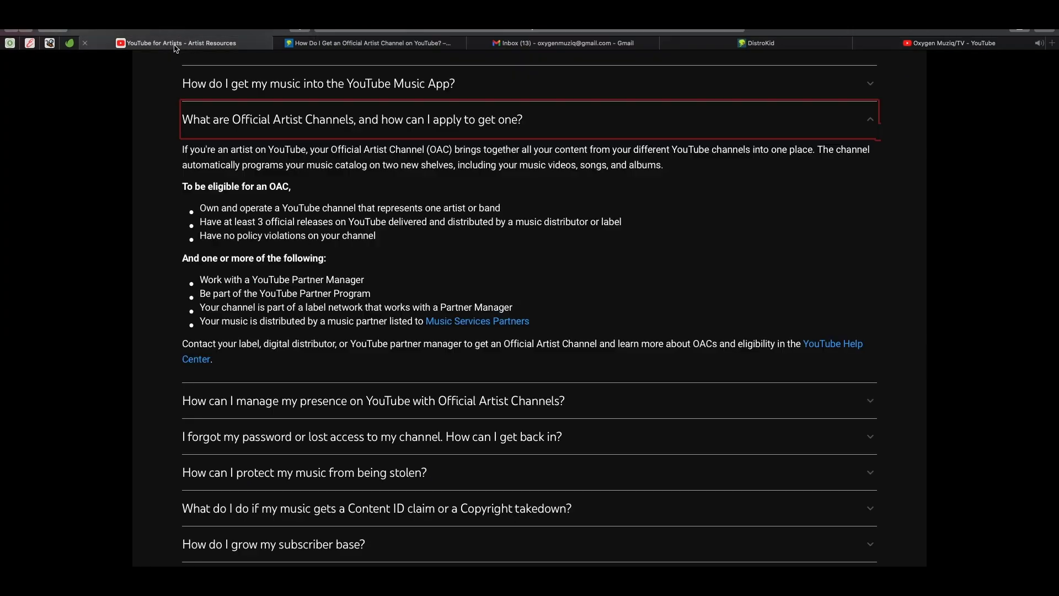
- Paste the channel's URL after "My Operated Channel: Link" in the Gmail draft
click(176, 44)
click(650, 46)
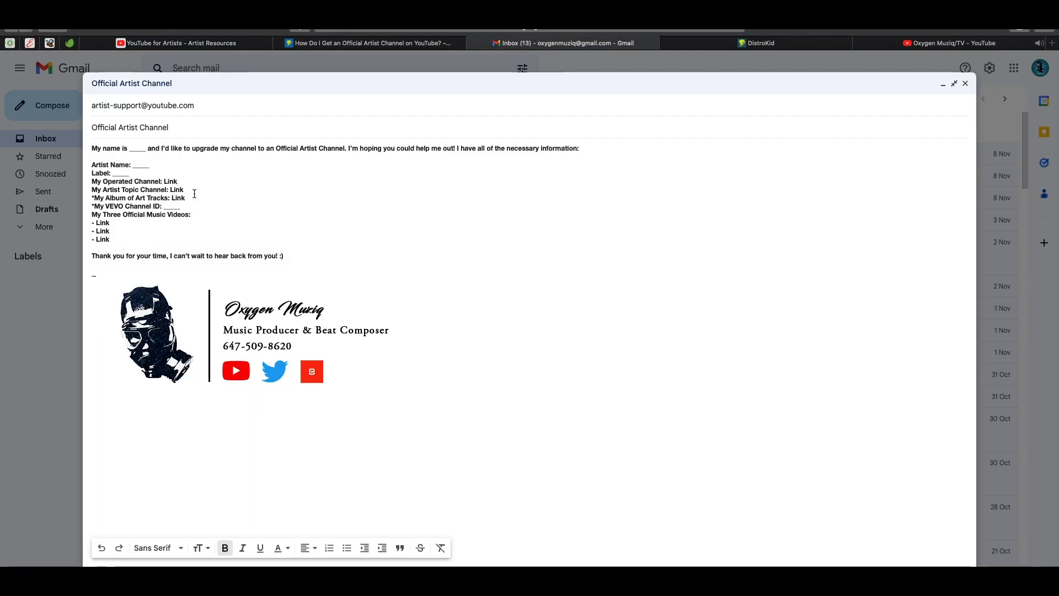
click(186, 182)
text(https://www.youtube.com/channel/UCOS1uPFuY_NdYPTaxJzzxMg)
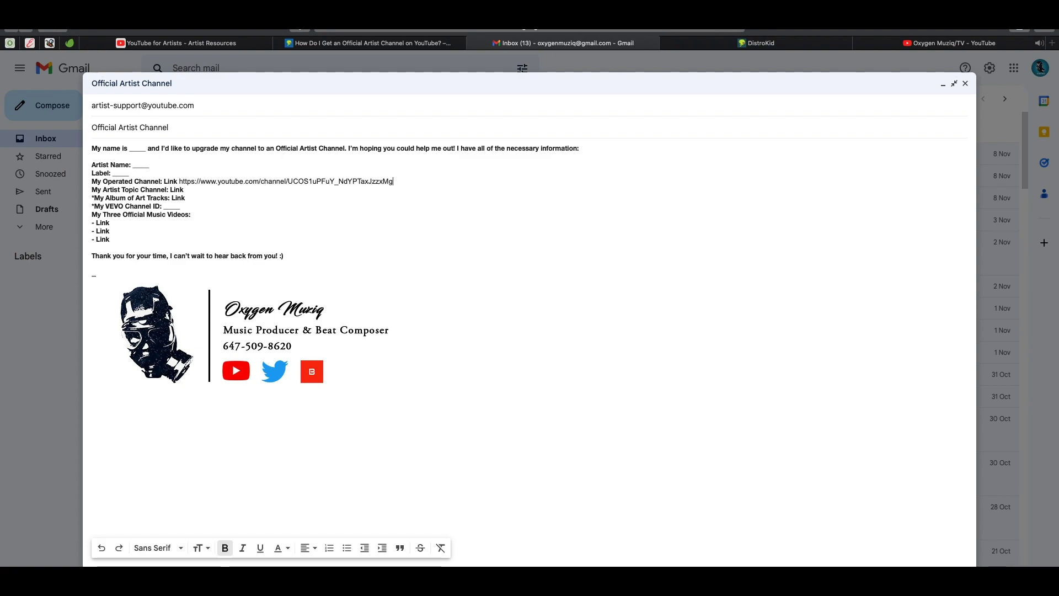
click(215, 188)
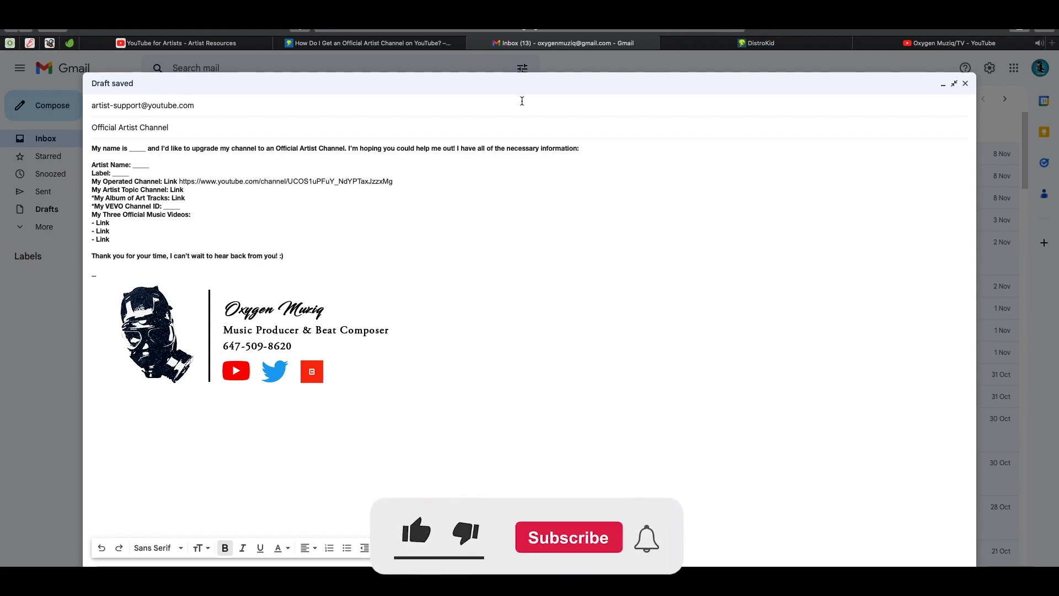
- Return to YouTube, open the "Wells Fargo" track from the "oxygen muziq - topic" search results and copy its web address
click(901, 40)
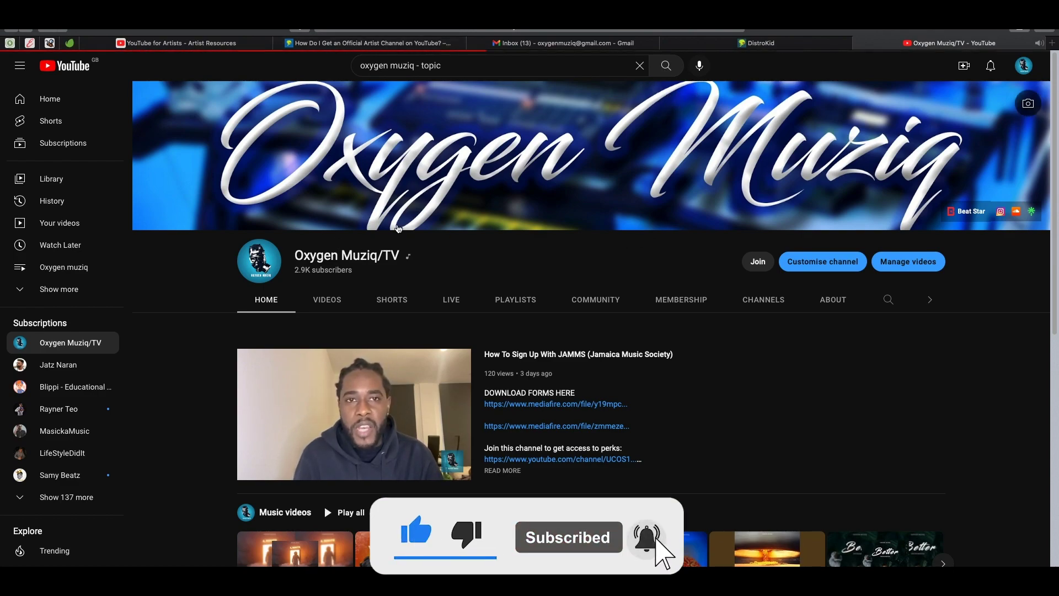
scroll(253, 377, down, 5)
scroll(253, 378, down, 8)
scroll(237, 215, up, 2)
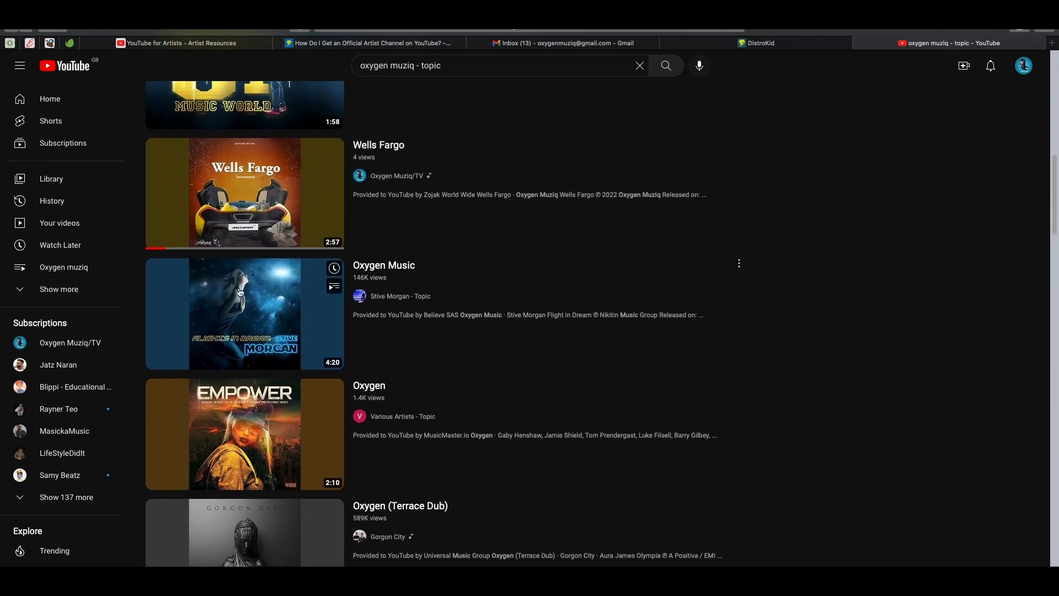
click(237, 214)
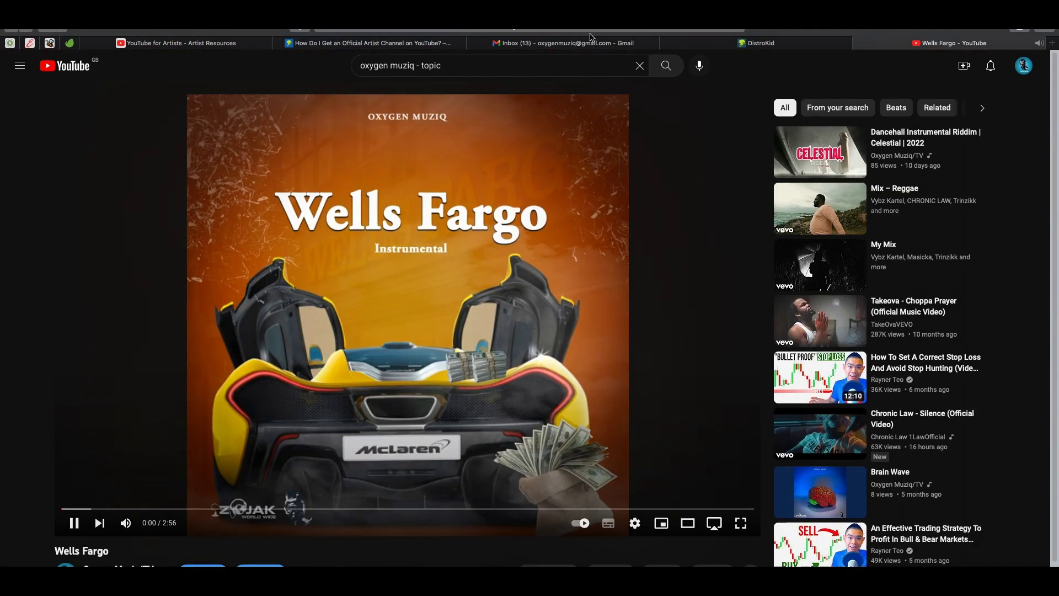
right_click(533, 30)
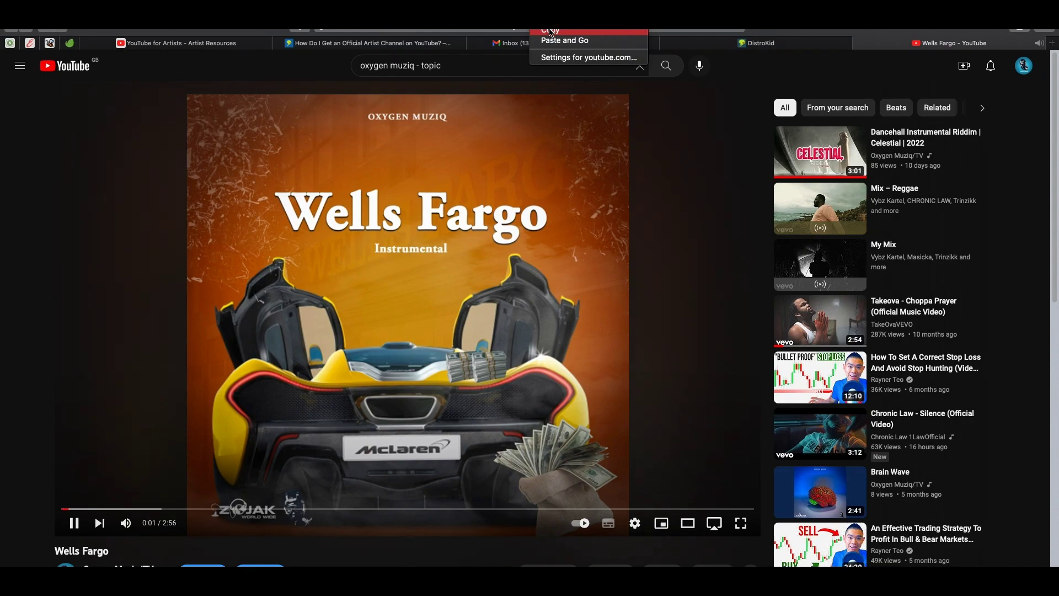
click(553, 33)
- Paste the track's URL after "My Artist Topic Channel: Link" in the Gmail draft
click(521, 43)
click(193, 192)
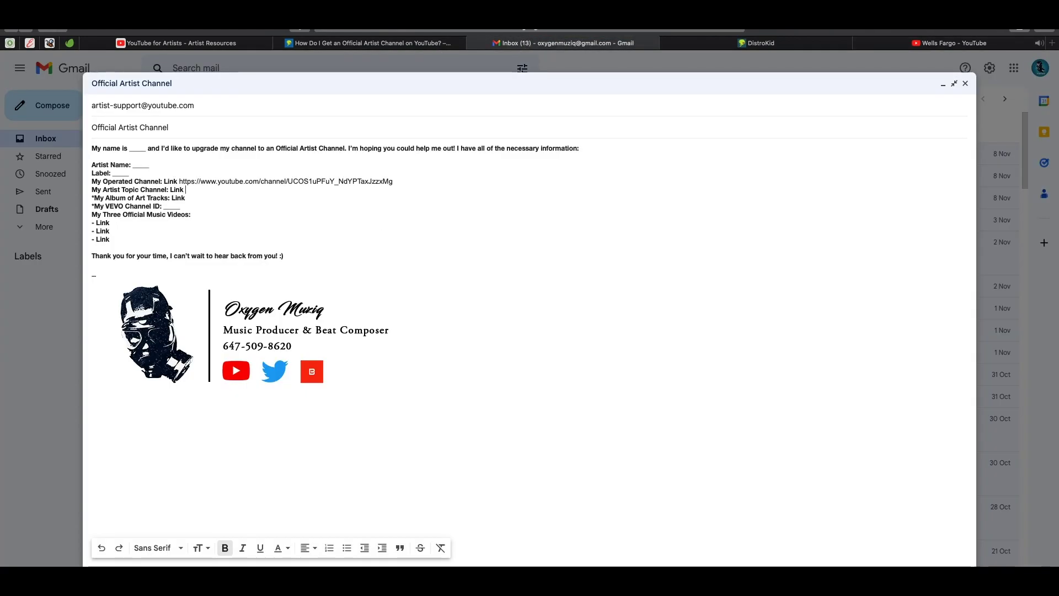
key(super+v)
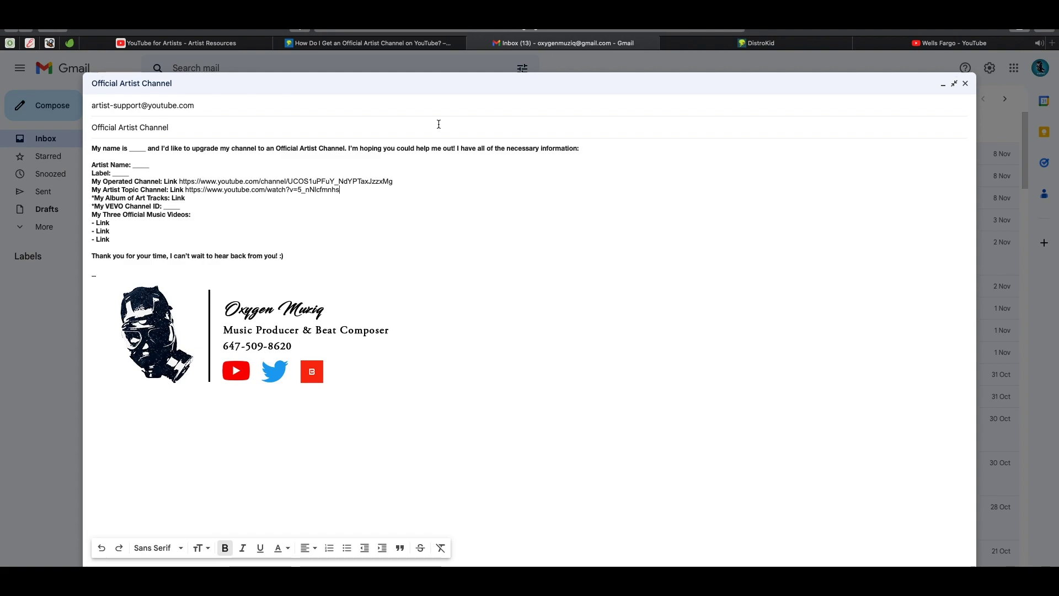
- Pause the "Wells Fargo" track on YouTube and add a blank line below the topic channel link in the Gmail draft
click(894, 45)
click(362, 281)
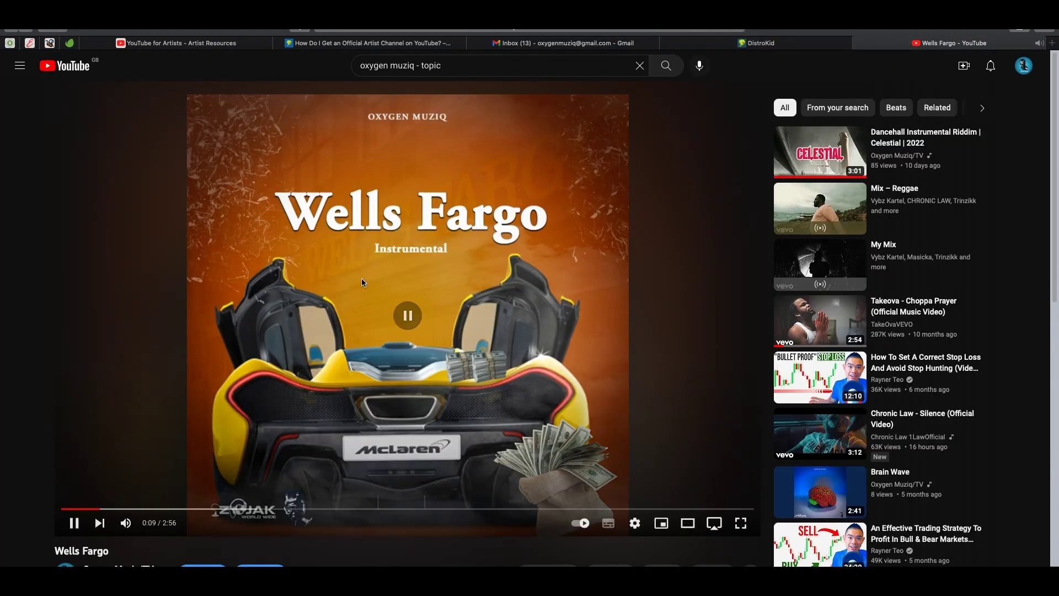
click(499, 43)
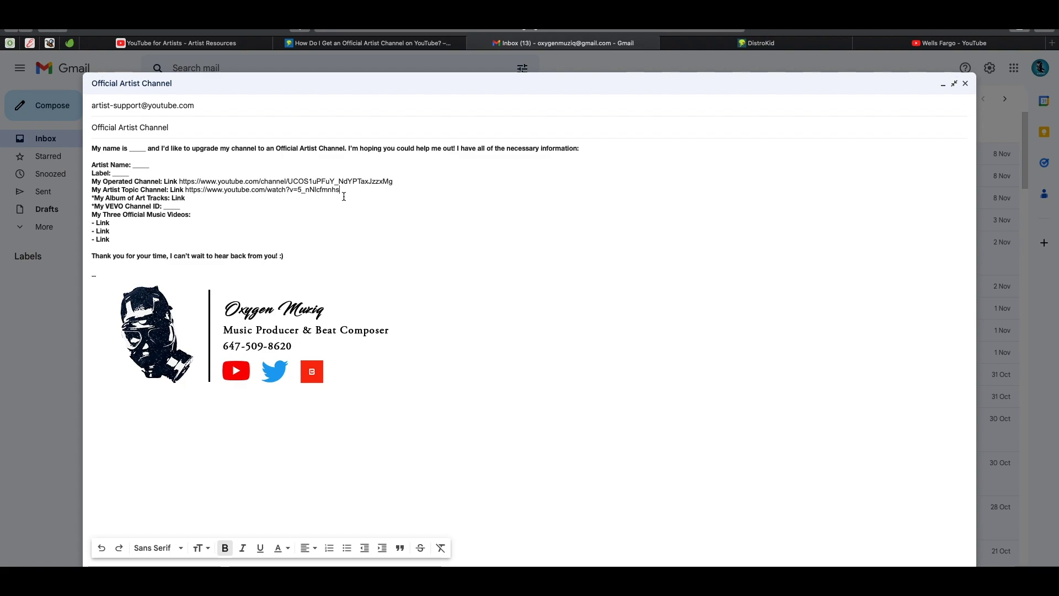
key(Return)
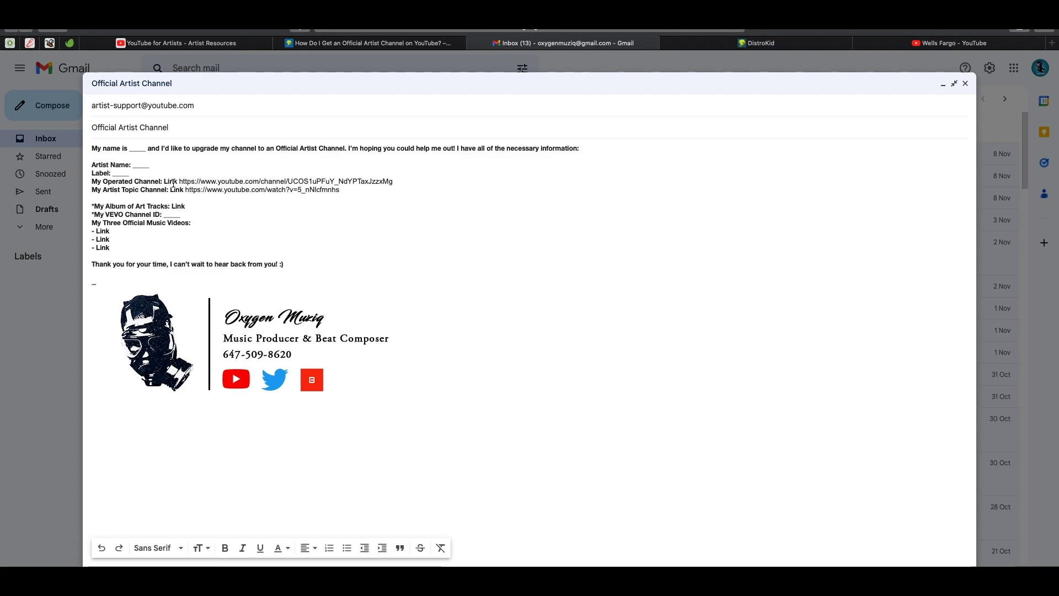
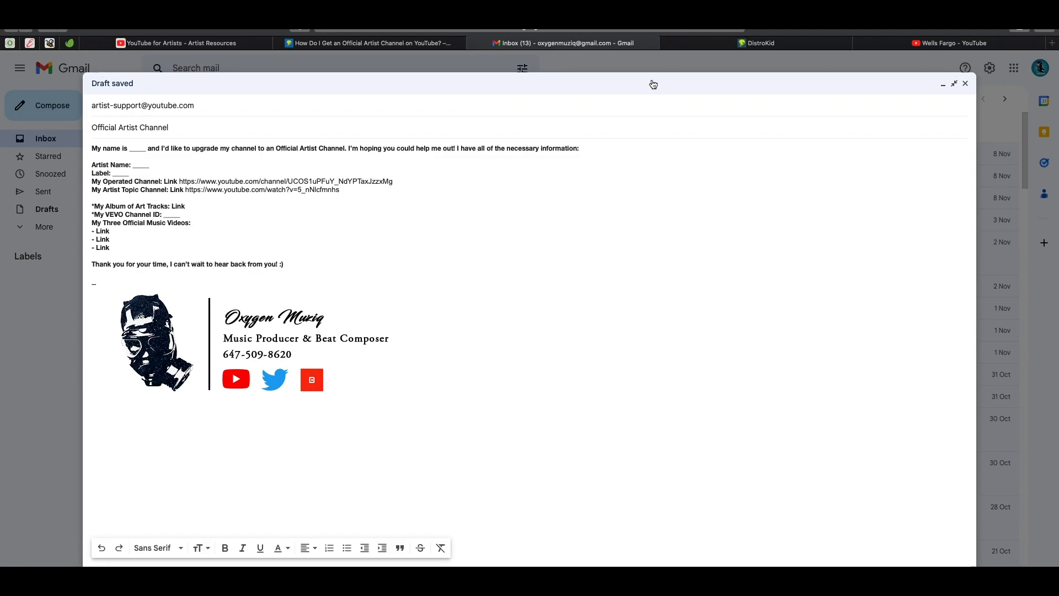
- Return to YouTube, open the suggested "Ultra Instrumental" track and pause it with its distributor description in view
click(889, 44)
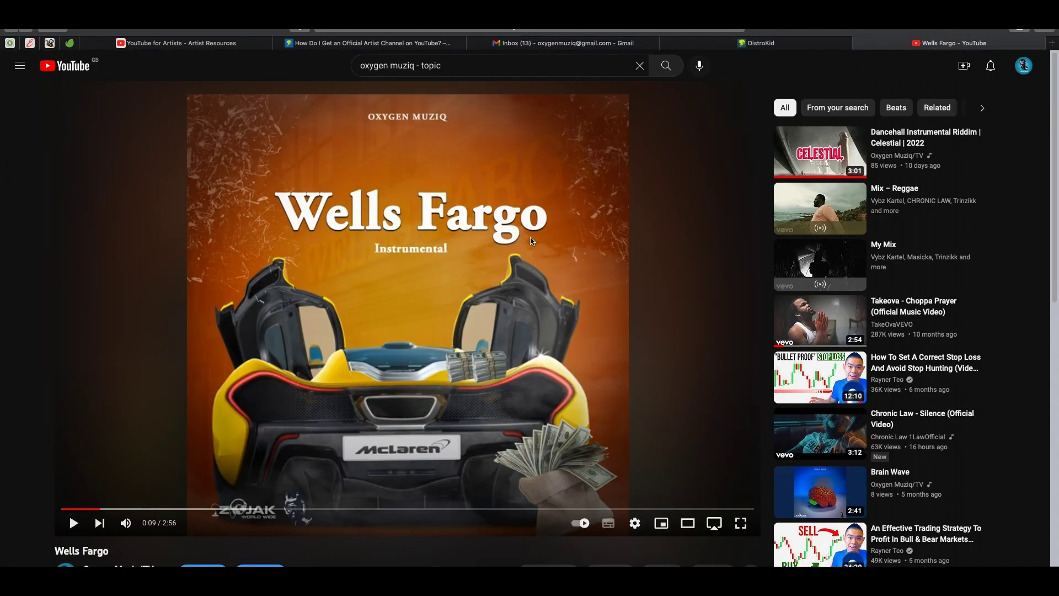
scroll(595, 274, down, 8)
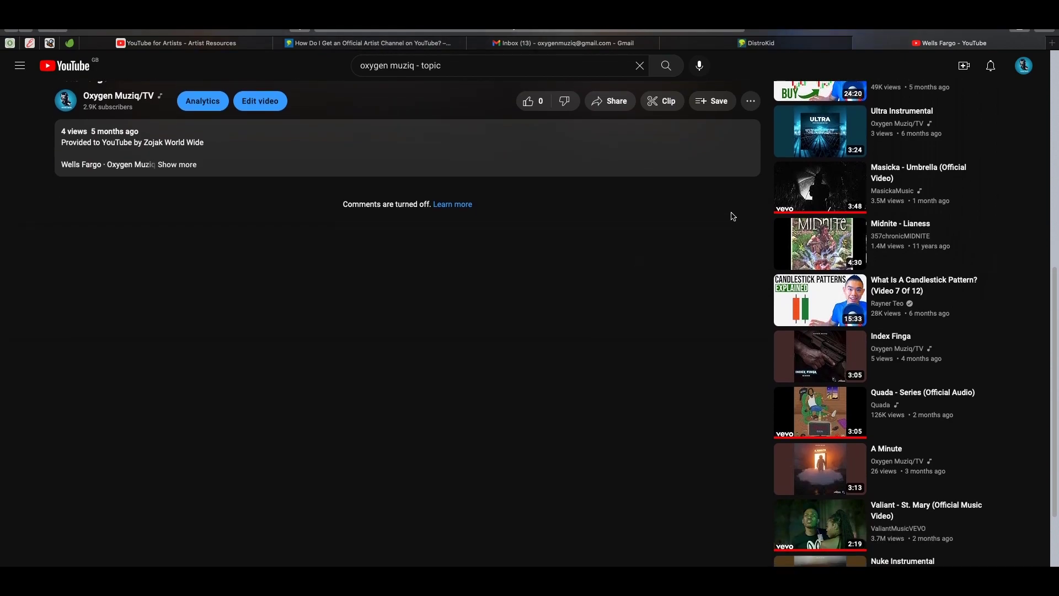
key(shift+n)
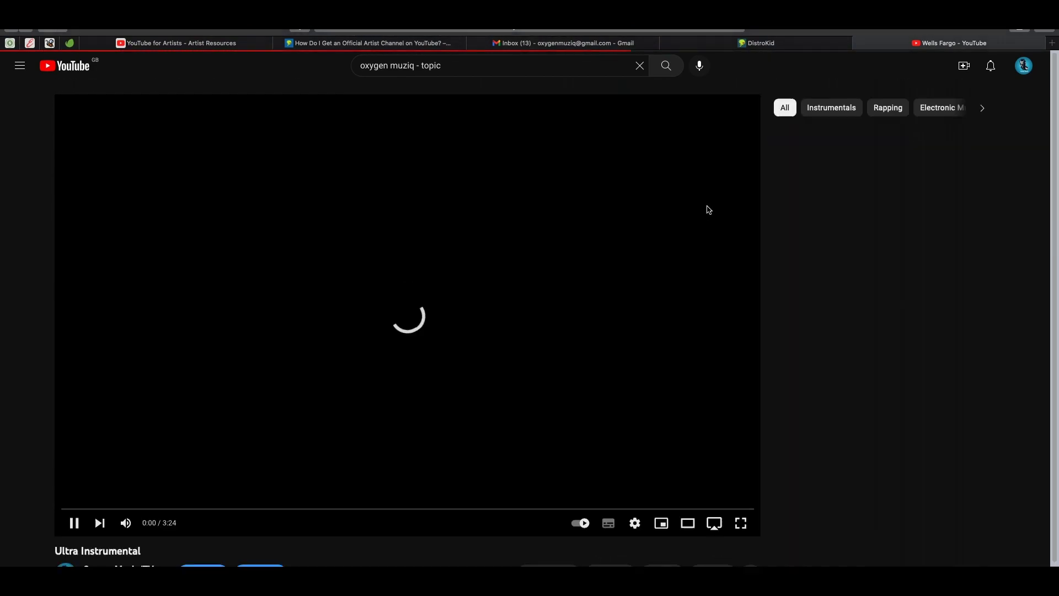
scroll(365, 442, down, 2)
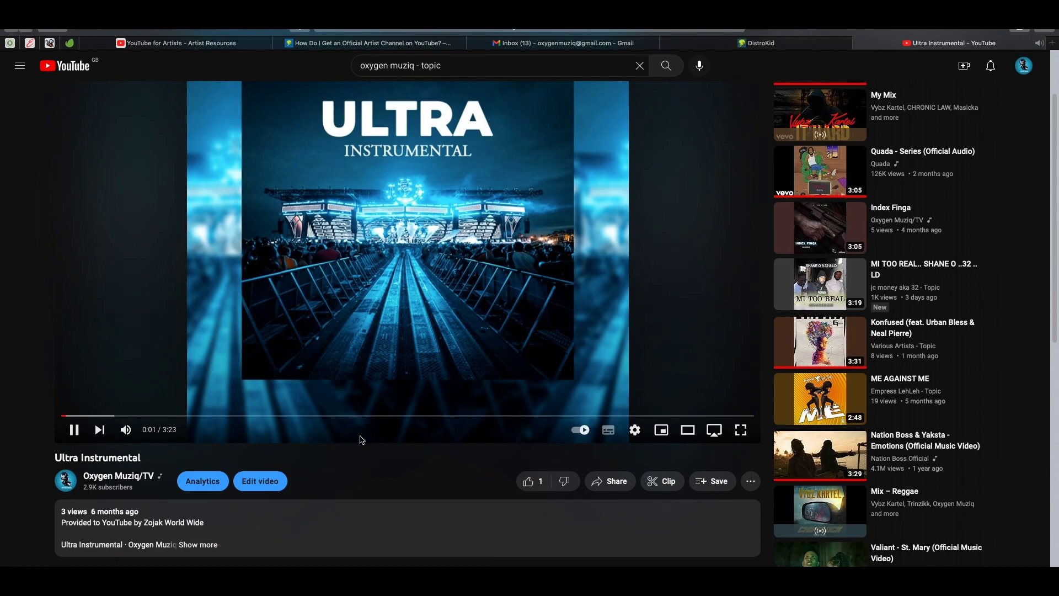
click(74, 429)
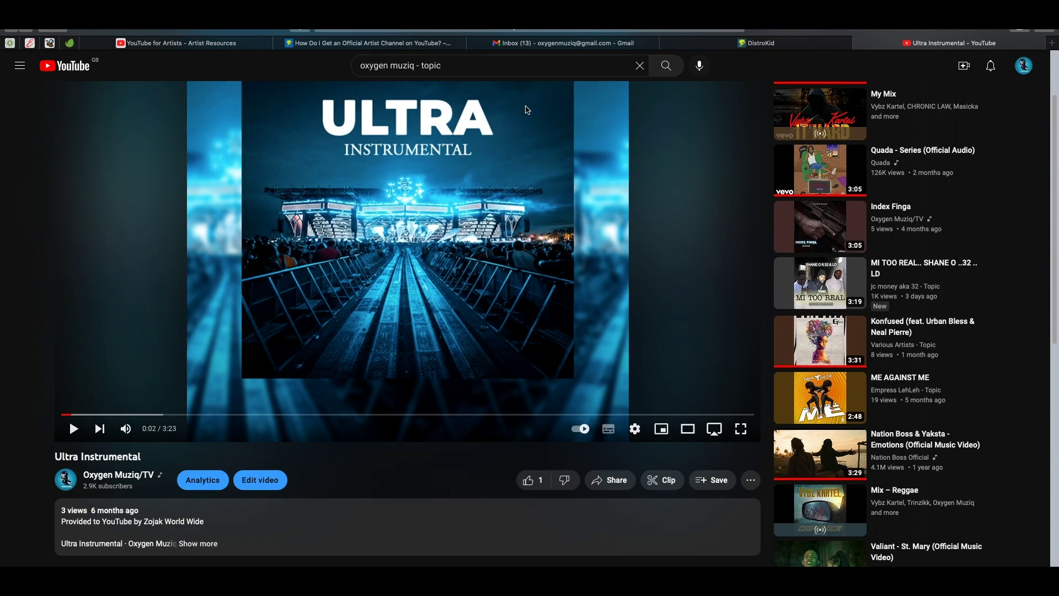
- Close the "Official Artist Channel" draft in Gmail and search the mail for YouTube's artist support address
click(542, 55)
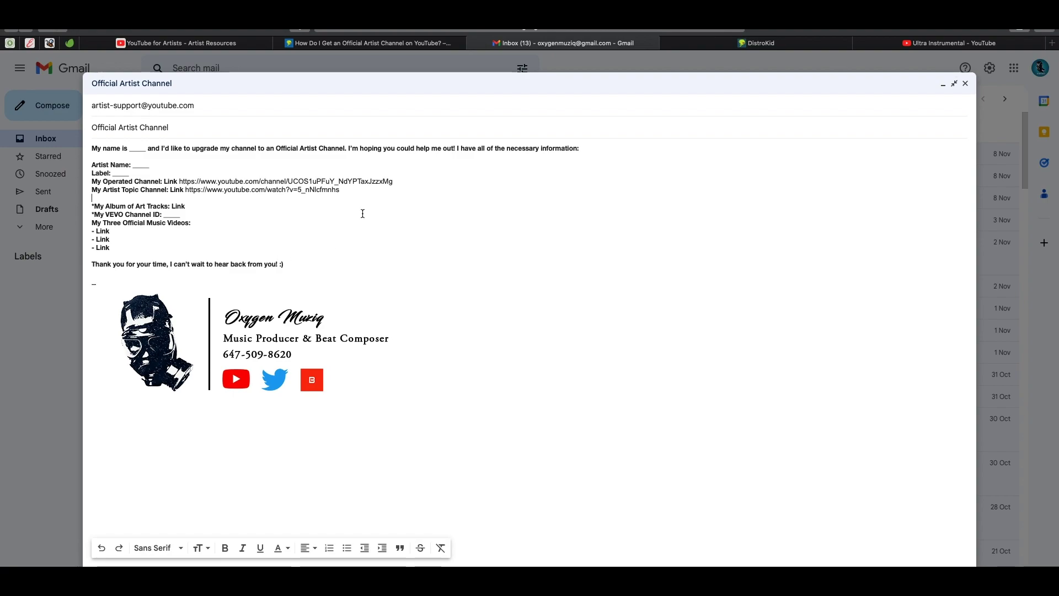
click(965, 84)
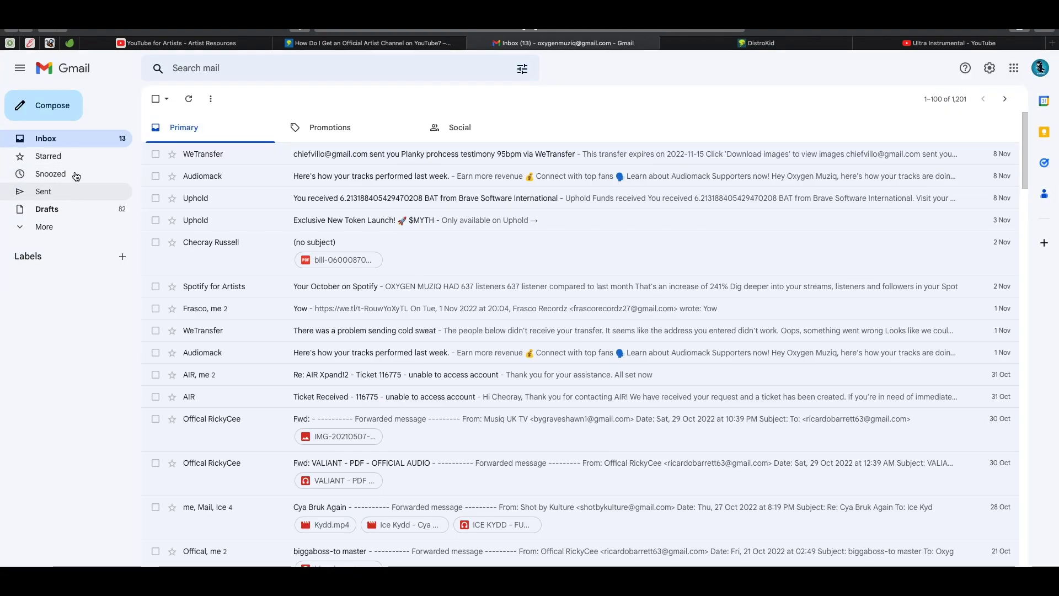
click(280, 73)
text(suppo)
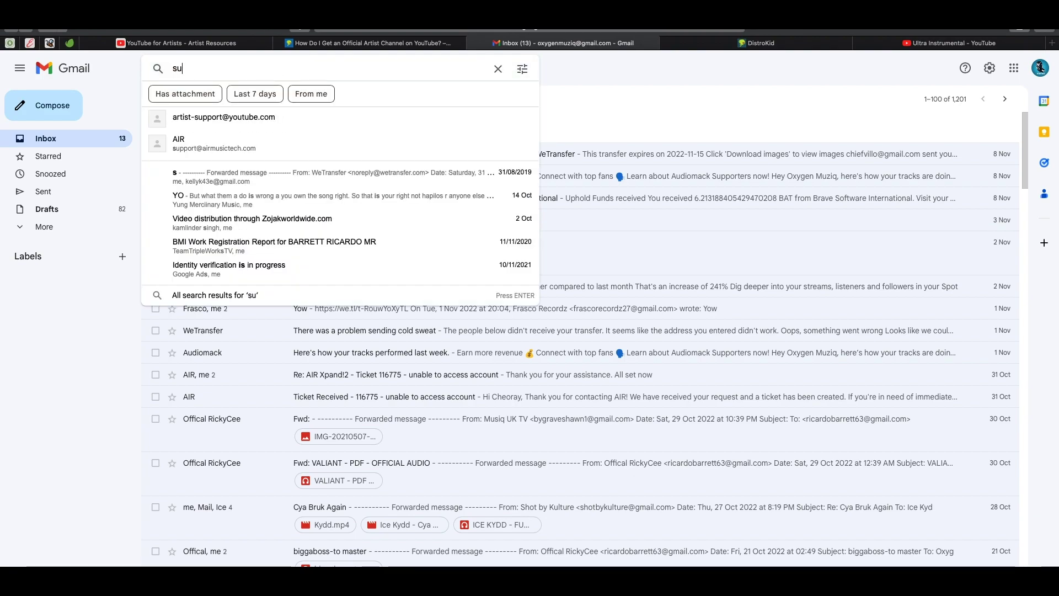
click(209, 118)
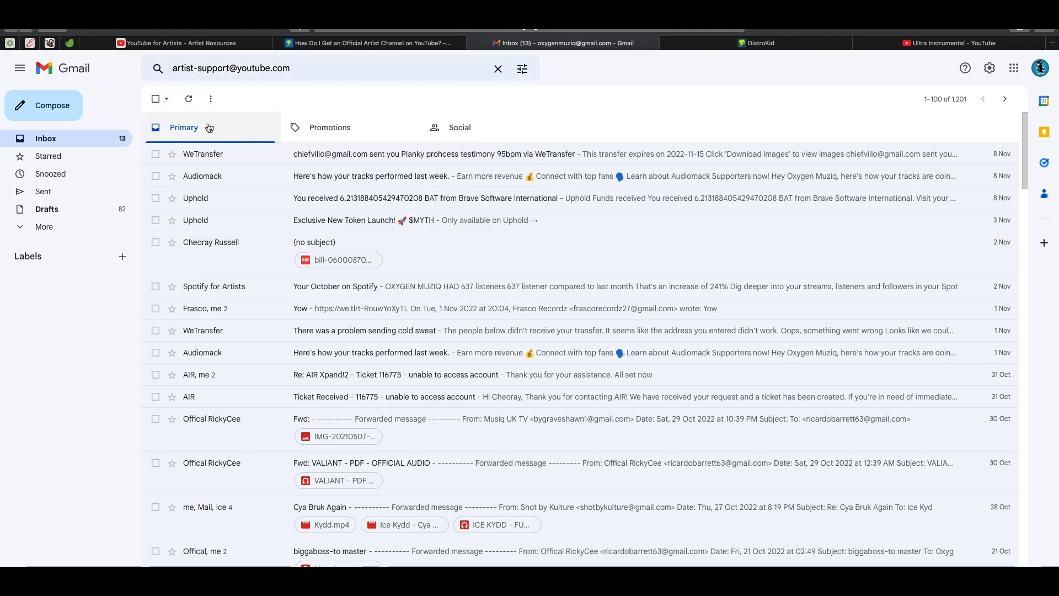
- Open the artist support reply "Your support request has been received!" and read through its whole message thread
click(234, 220)
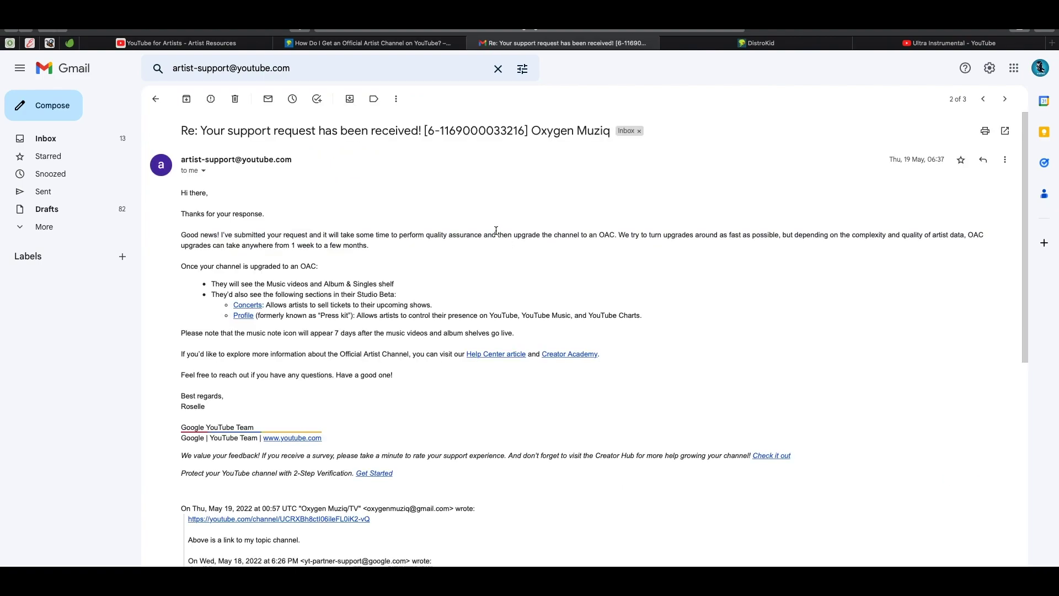
scroll(351, 347, down, 9)
scroll(351, 350, up, 4)
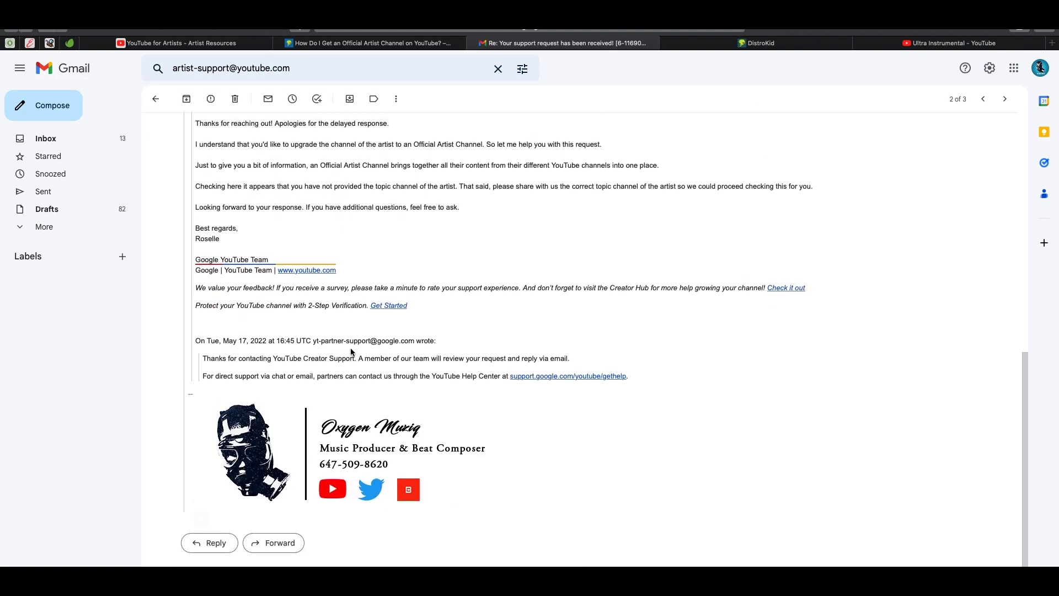
scroll(351, 352, down, 1)
scroll(351, 352, up, 1)
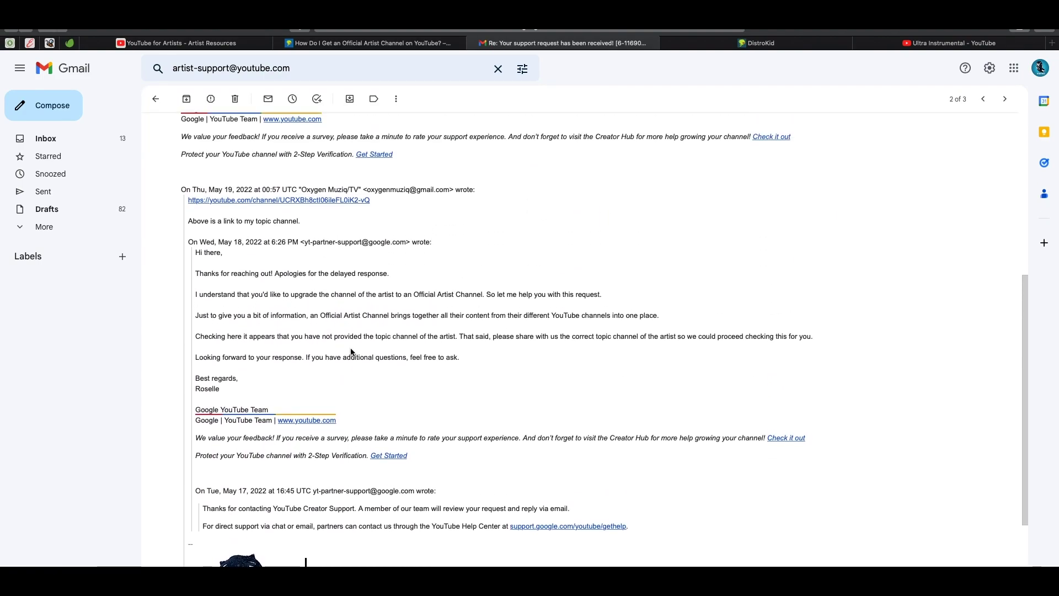
scroll(351, 353, up, 10)
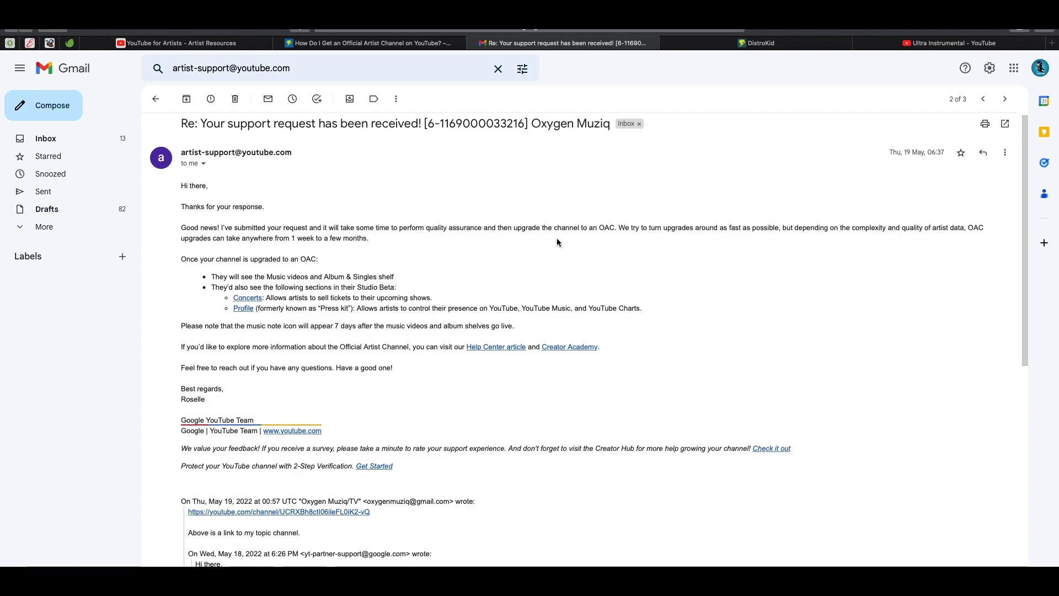
scroll(579, 231, down, 1)
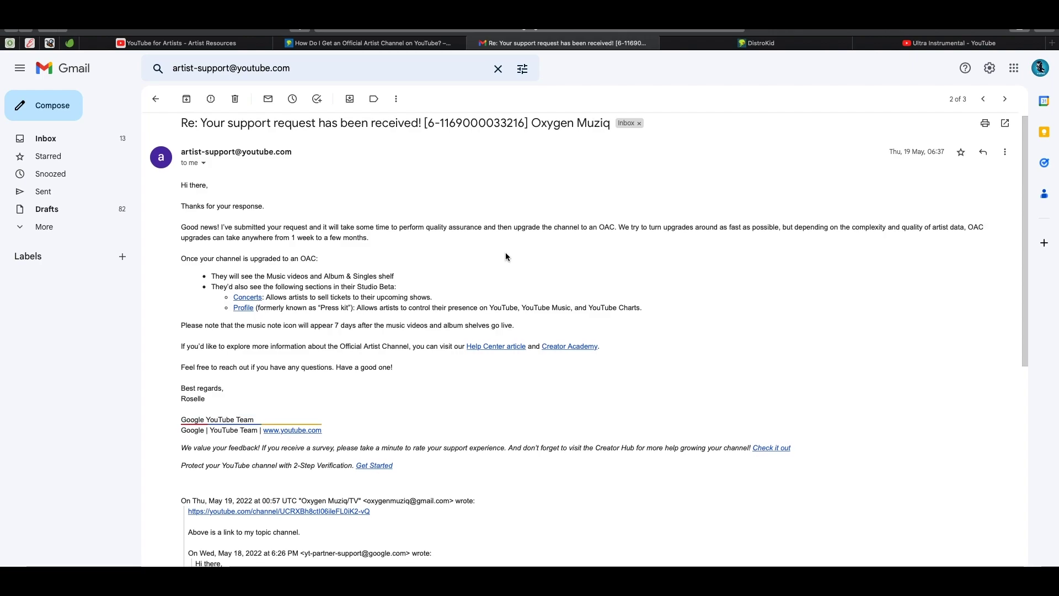
- Review the Official Artist Channel eligibility rules on YouTube for Artists and the claiming steps in DistroKid's help article
click(176, 43)
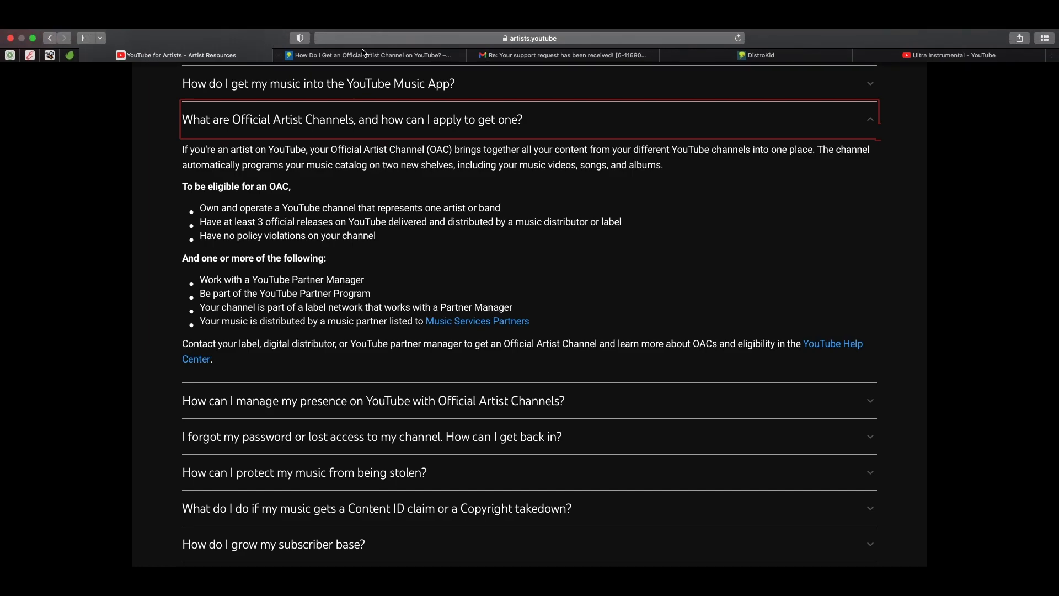
click(361, 56)
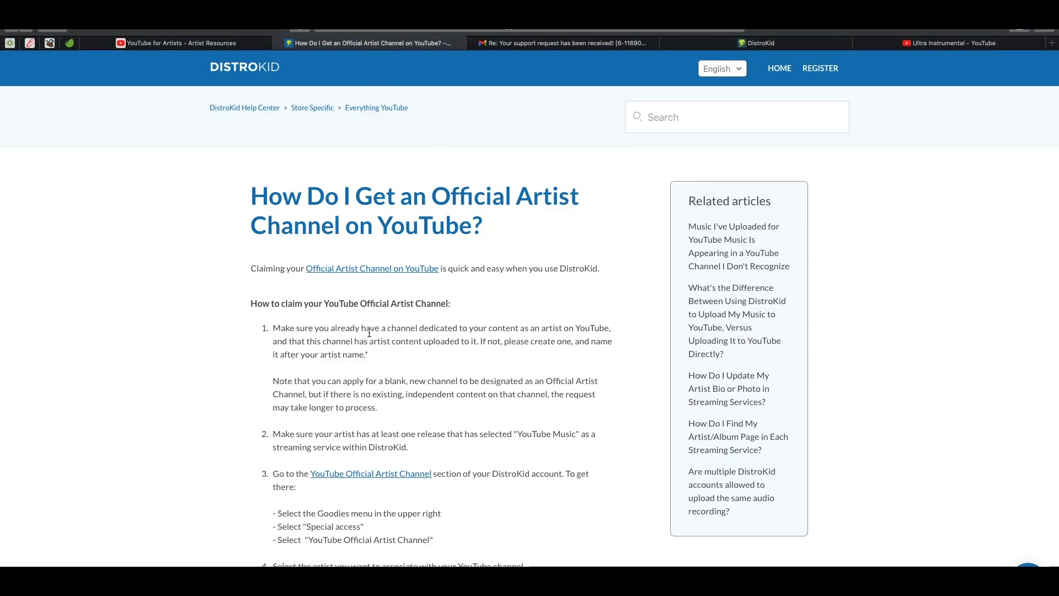
scroll(369, 329, down, 2)
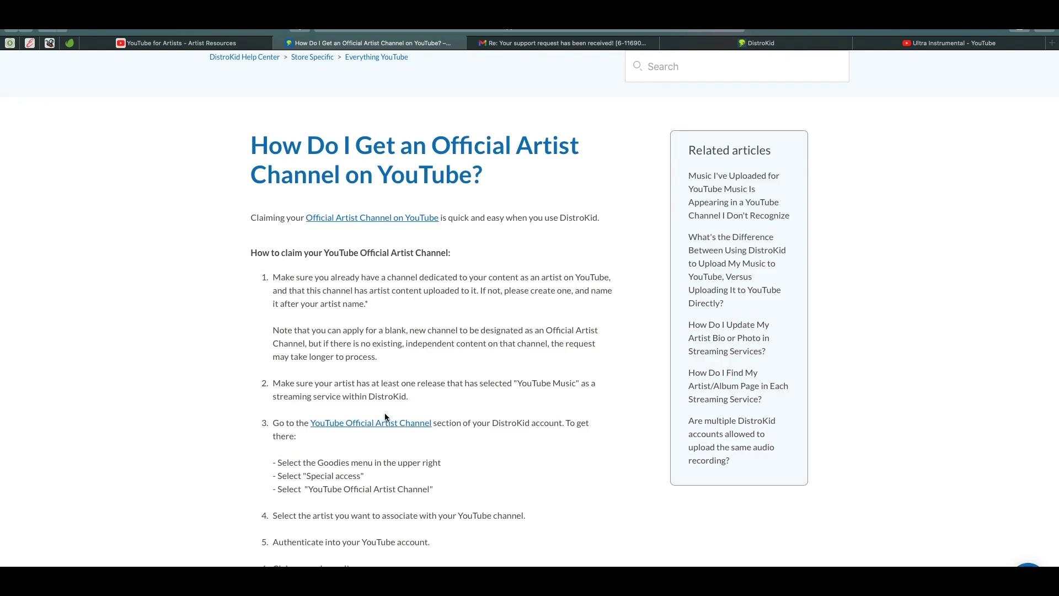
scroll(386, 385, down, 2)
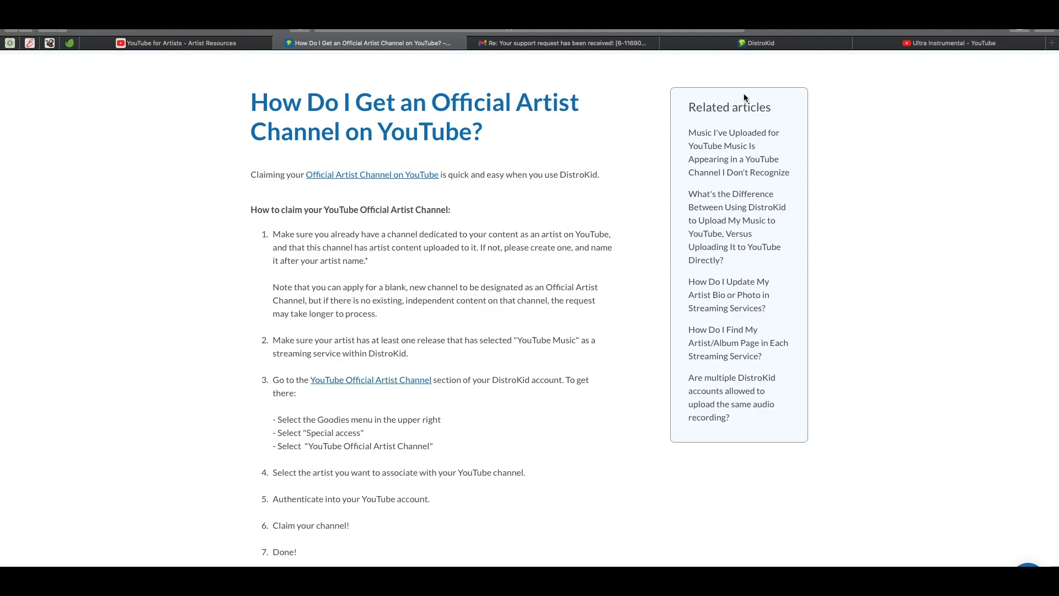
click(738, 44)
click(562, 43)
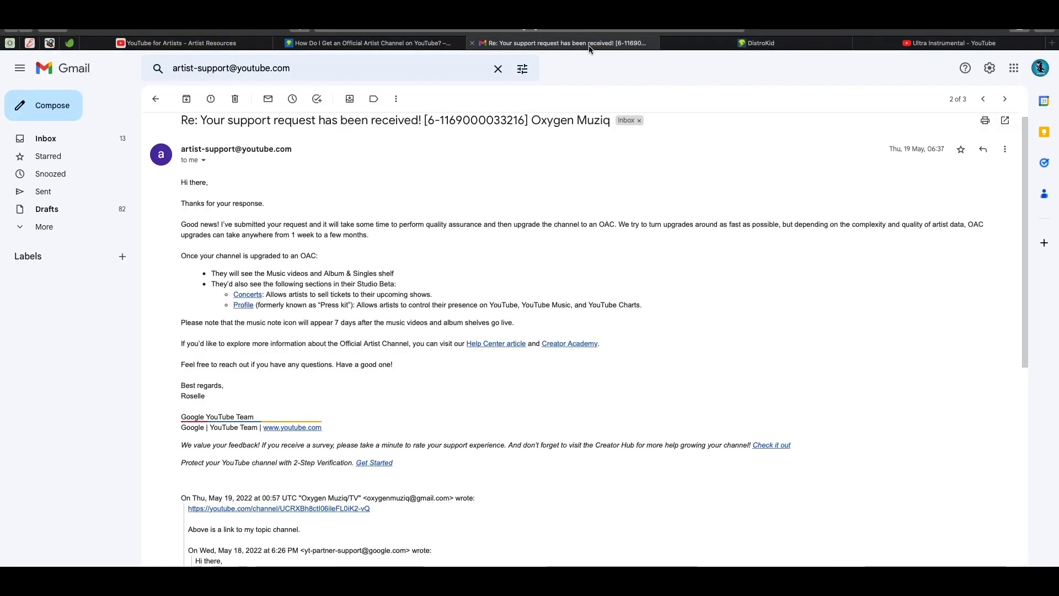
click(374, 44)
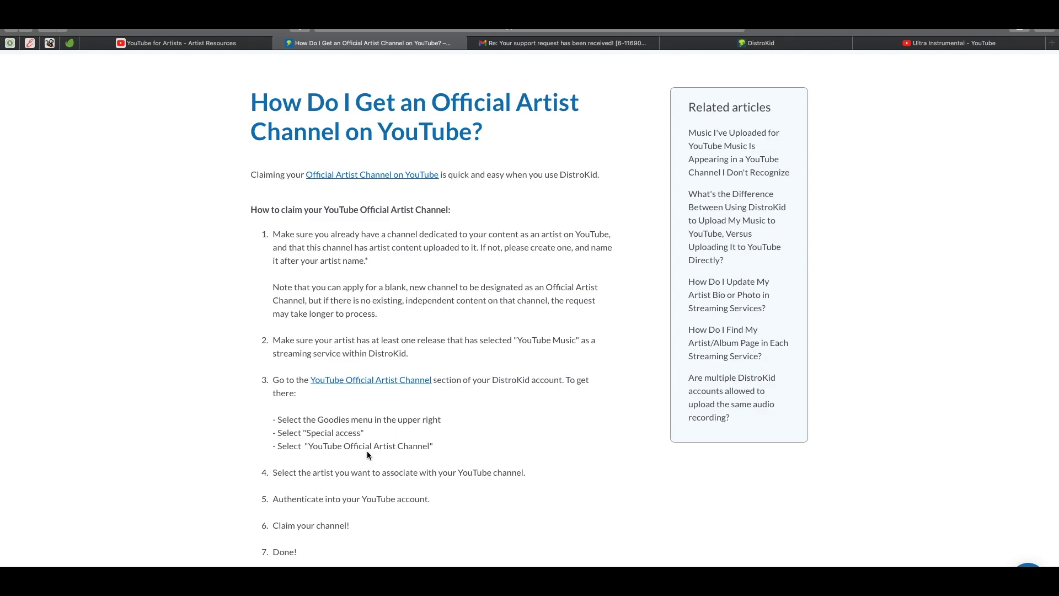
- Switch to the DistroKid account and open the YouTube Official Artist Channel page under Special access to review its requirements
click(759, 43)
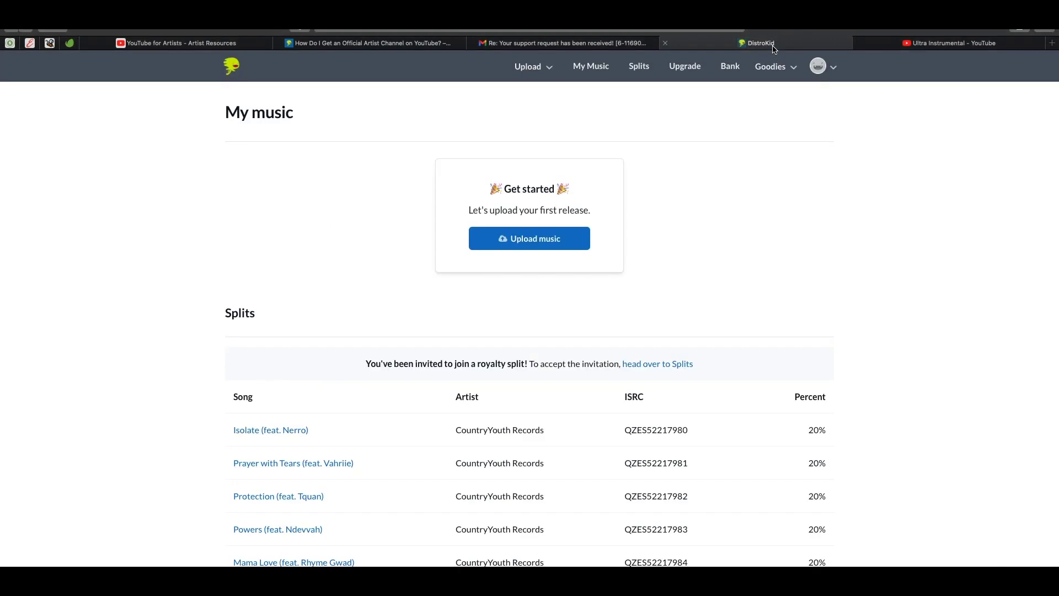
click(795, 68)
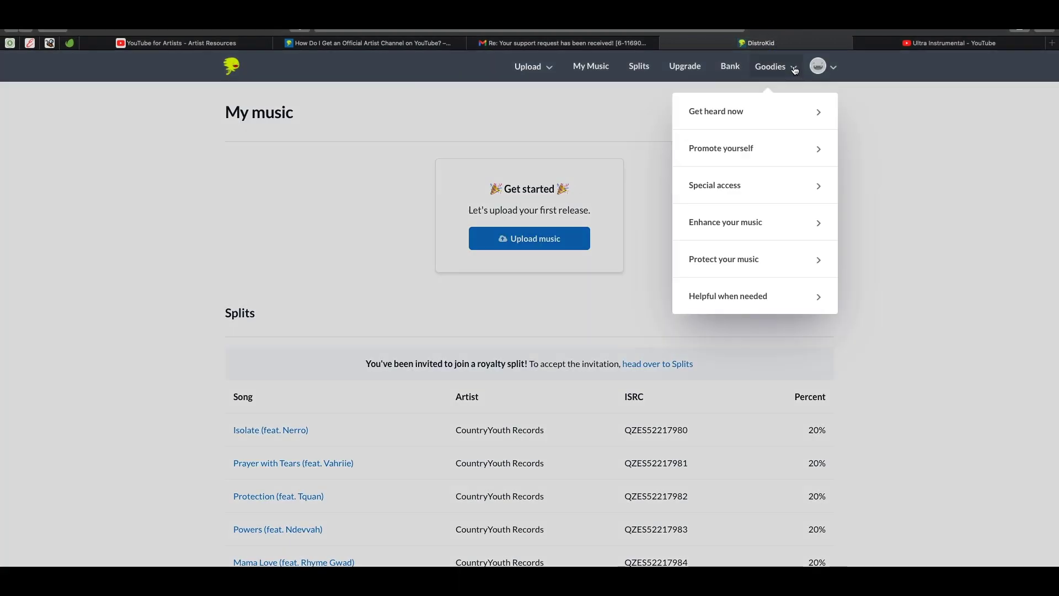
click(734, 187)
click(752, 311)
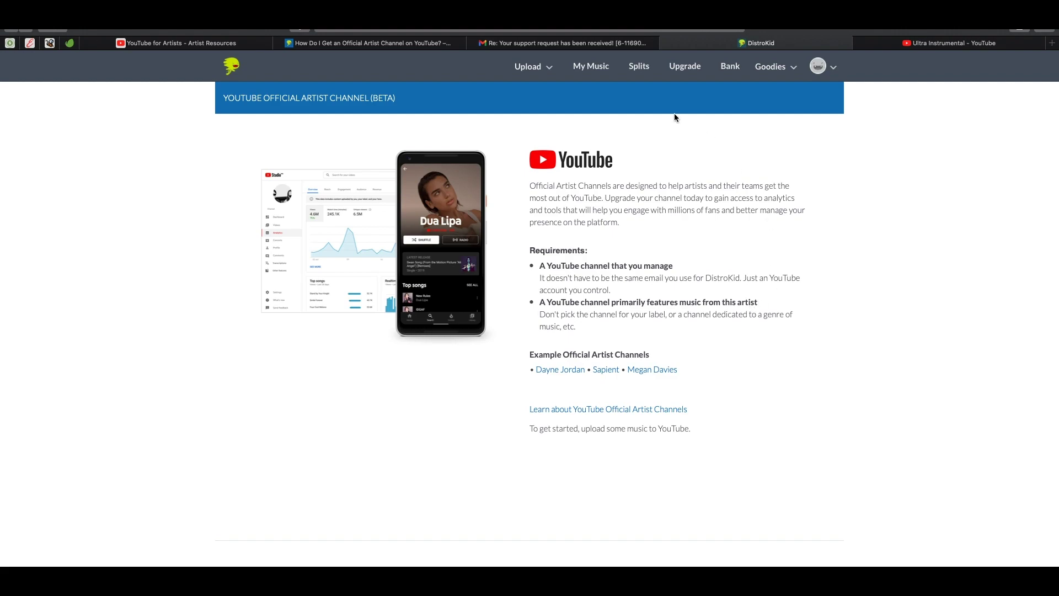
click(784, 67)
click(716, 186)
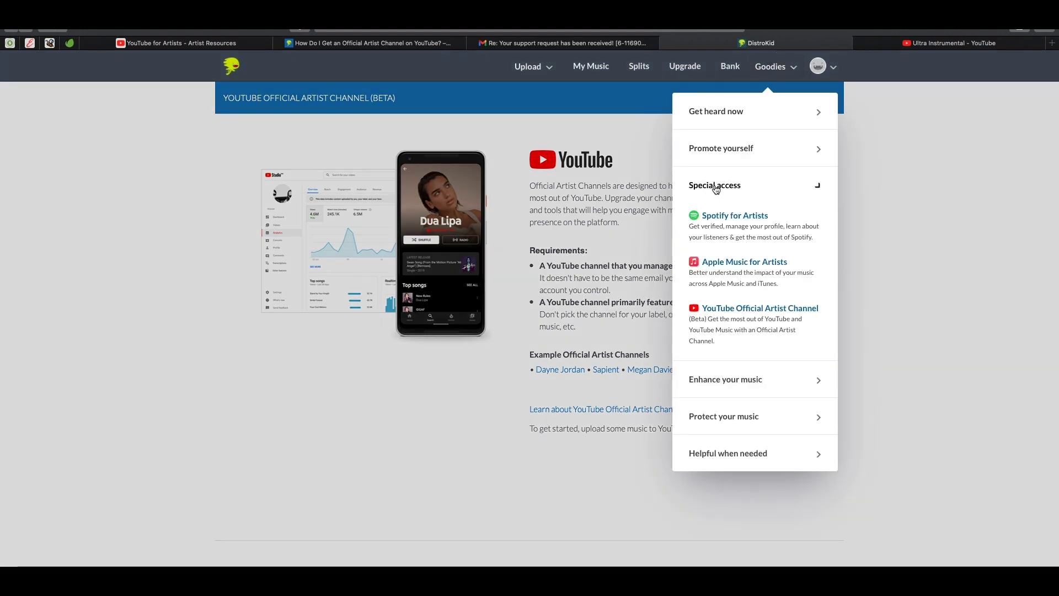
click(765, 322)
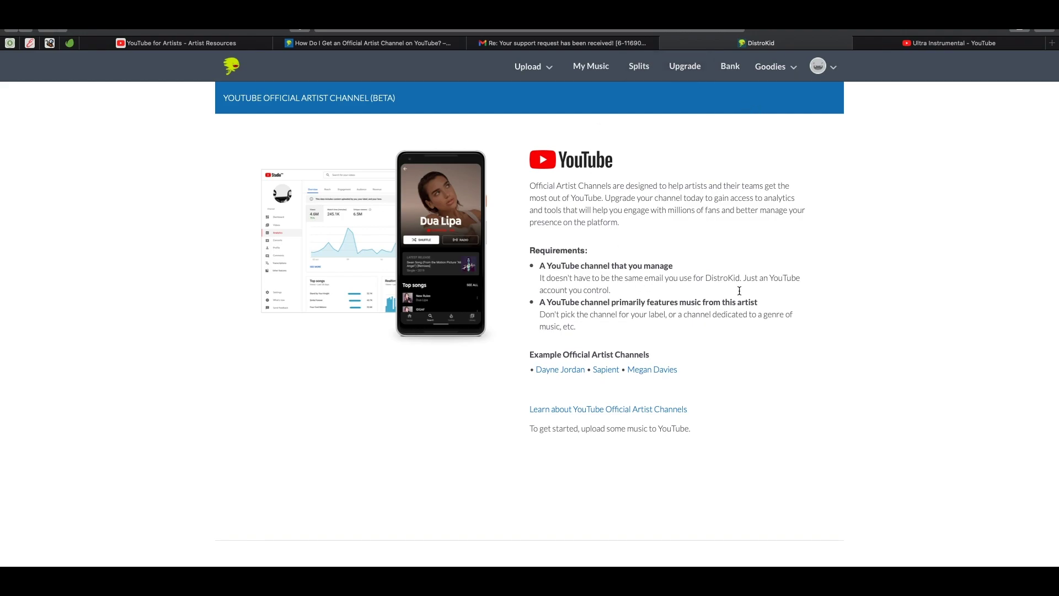
- Recheck the claiming steps in DistroKid's help article, and look through the releases and splits under My Music in the DistroKid account
click(369, 43)
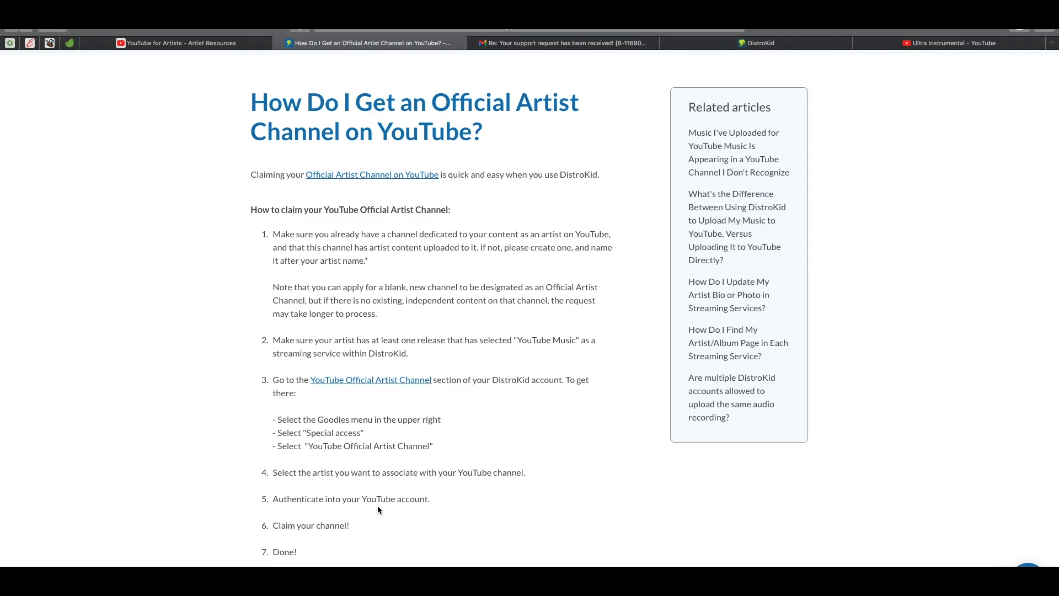
scroll(362, 511, down, 1)
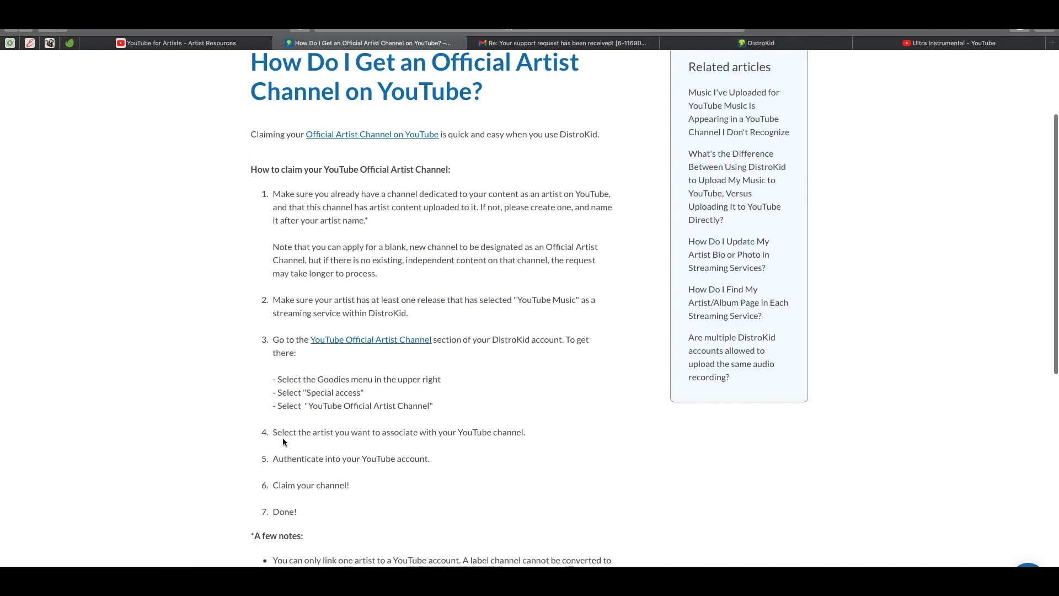
click(756, 55)
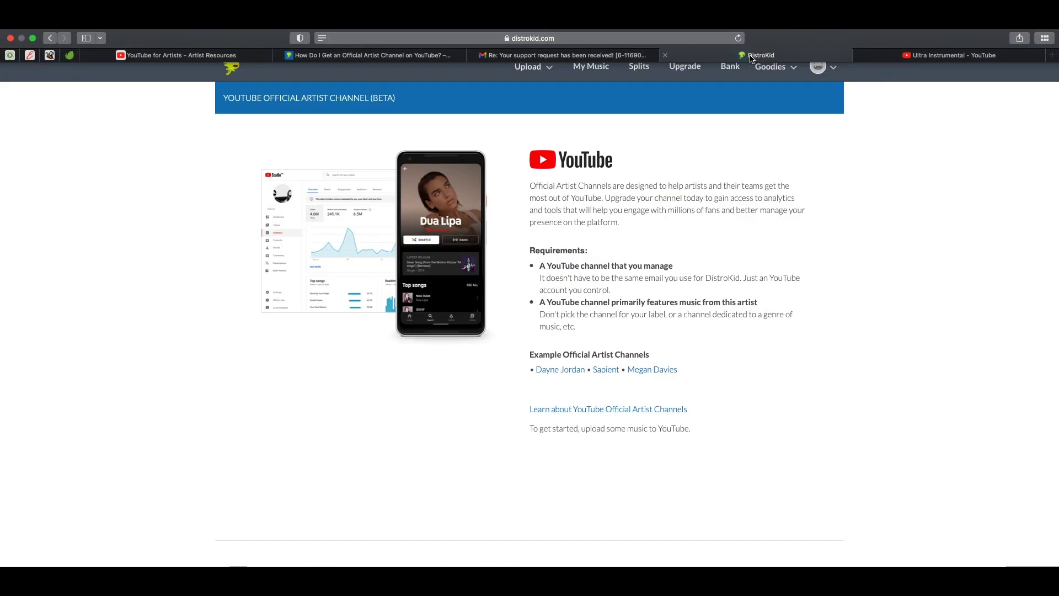
click(594, 69)
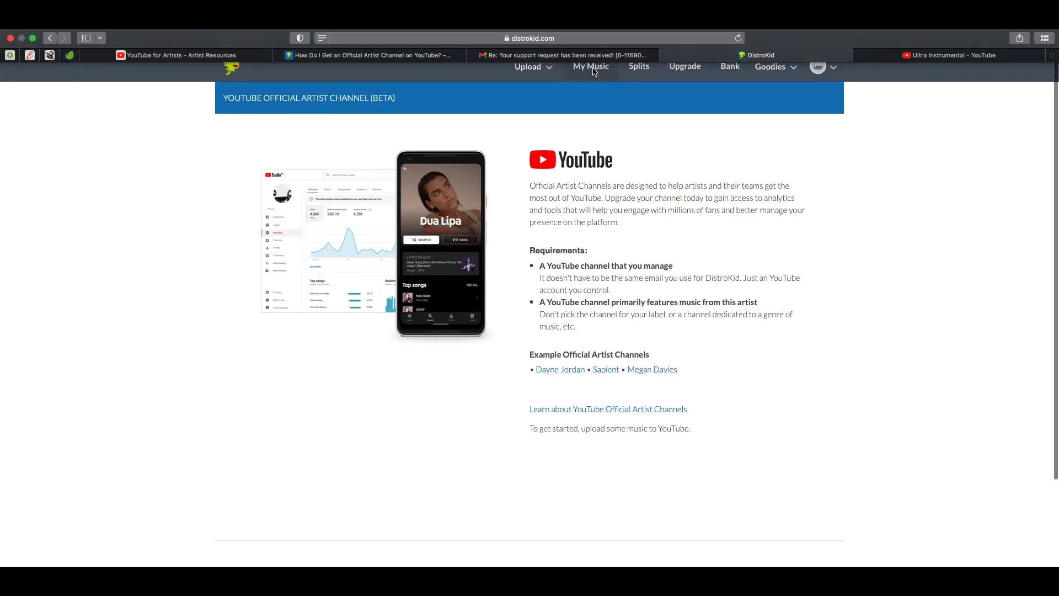
click(596, 69)
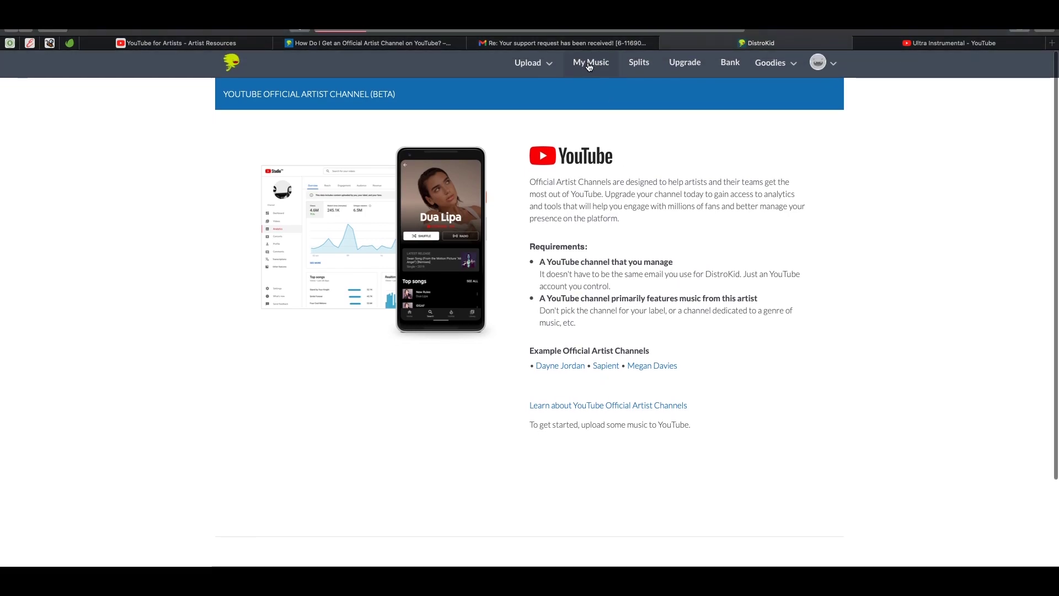
scroll(459, 409, down, 5)
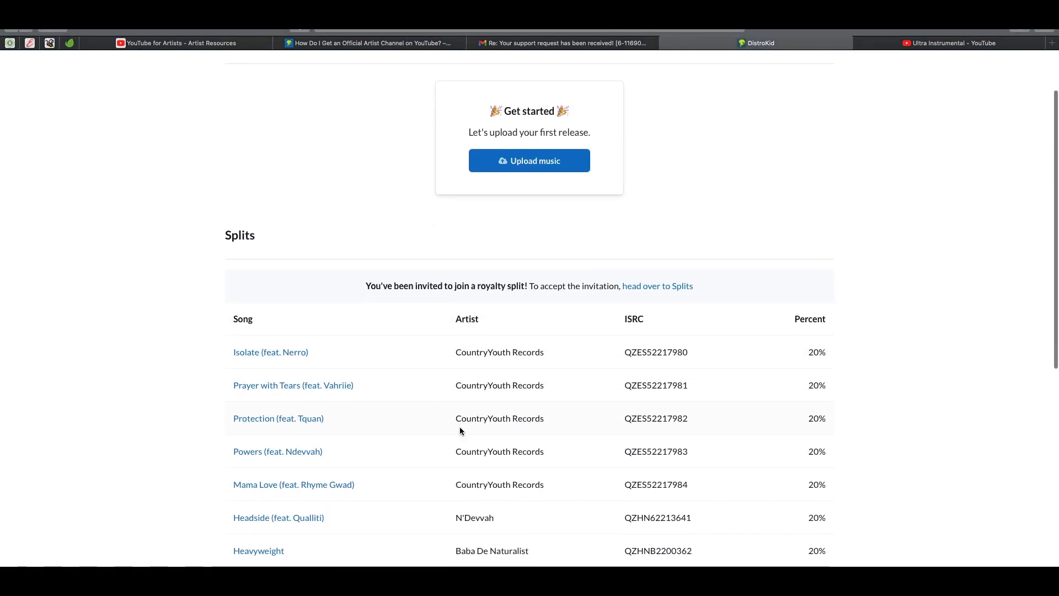
scroll(405, 312, down, 3)
scroll(354, 247, up, 1)
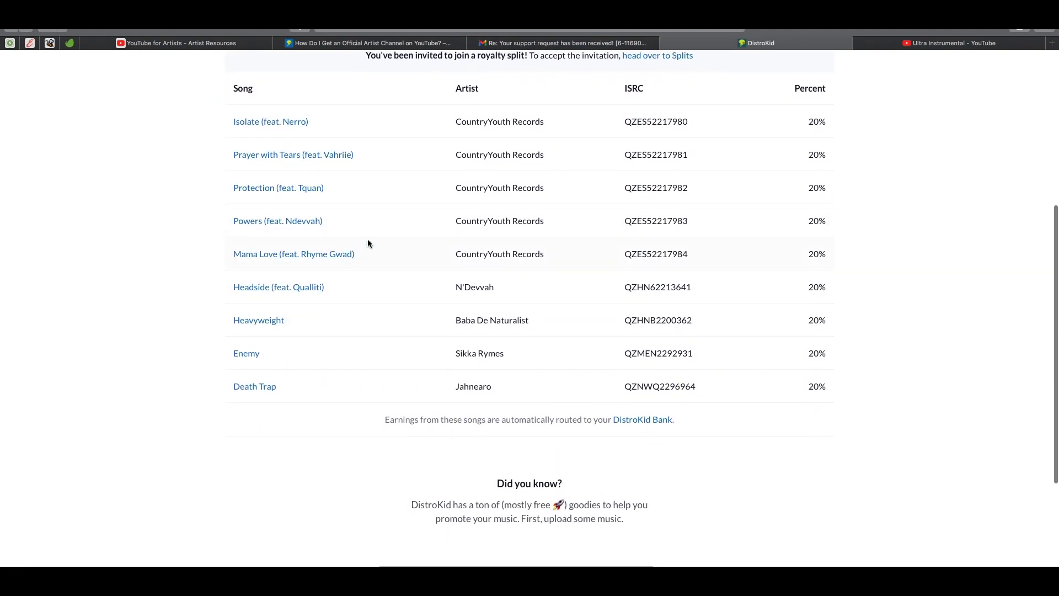
scroll(358, 307, up, 5)
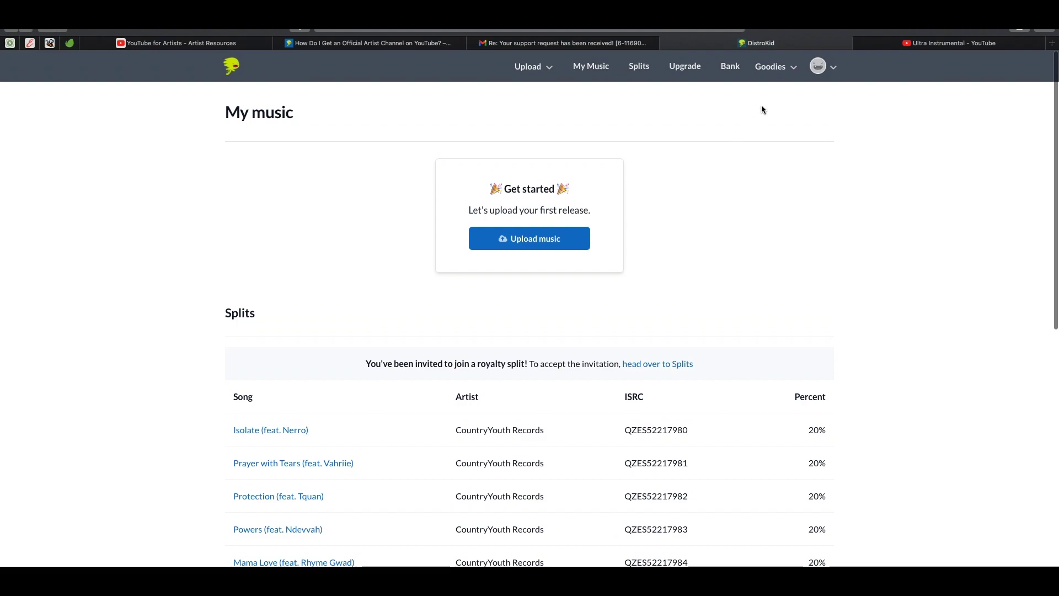
- Reread the help article's instructions for claiming the channel and return to the Official Artist Channel eligibility rules on YouTube for Artists
click(420, 49)
scroll(406, 235, down, 1)
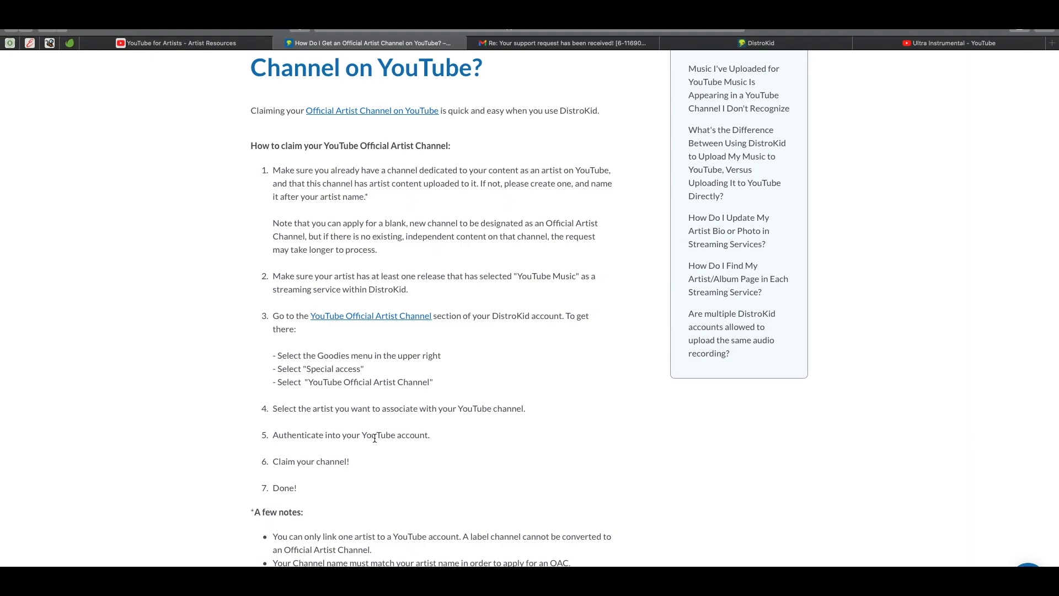
scroll(375, 438, down, 1)
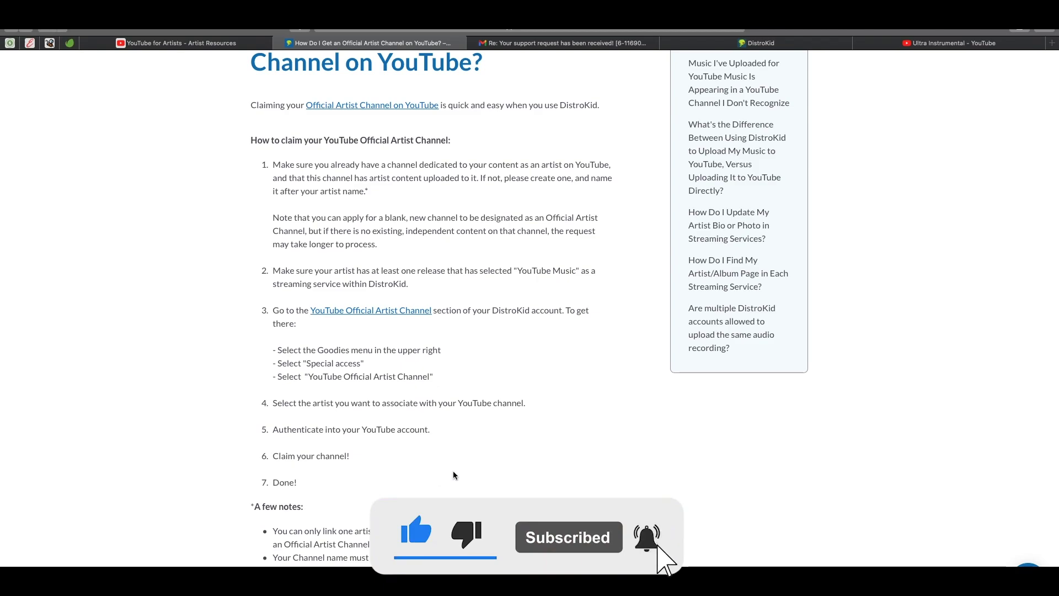
scroll(440, 475, up, 3)
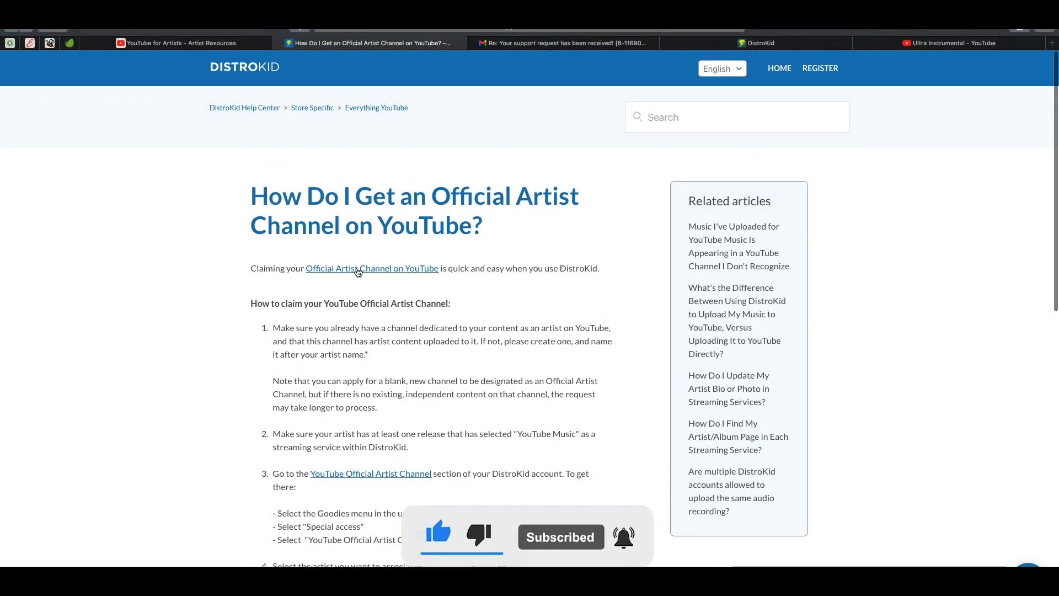
click(188, 43)
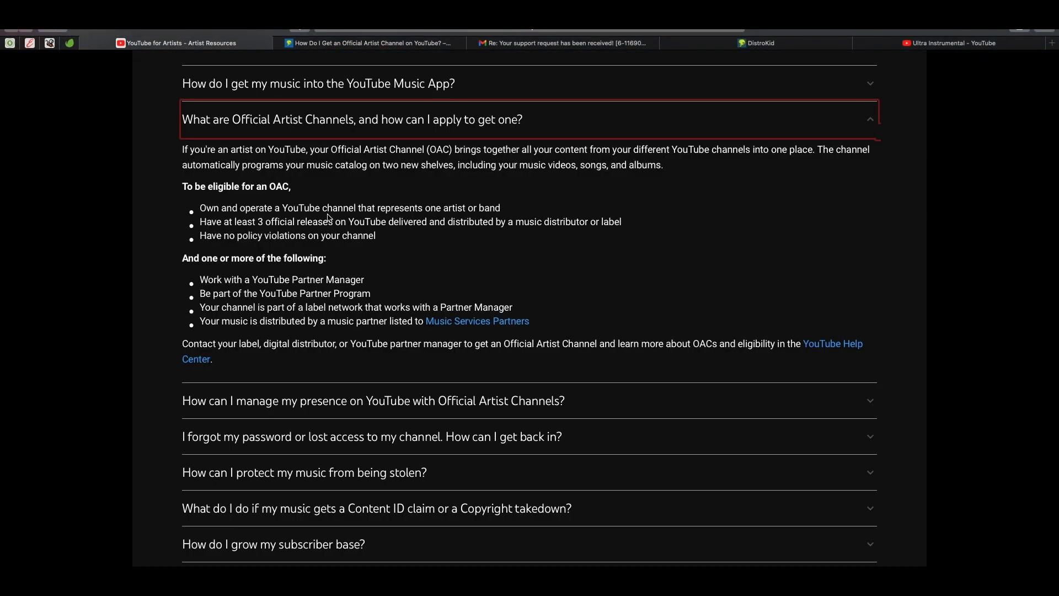